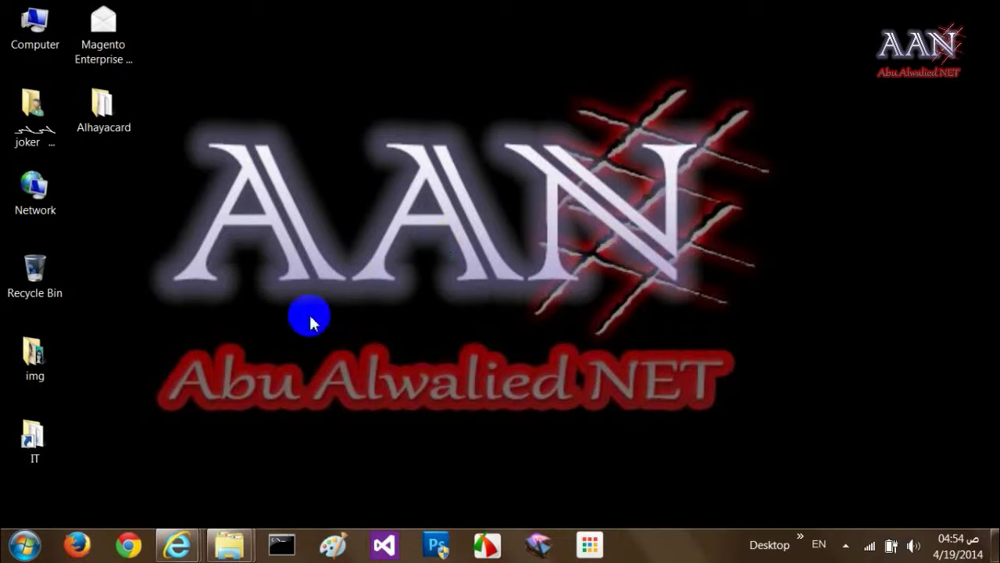
Launch Microsoft Office PowerPoint 2007 from the Start menu to get a blank presentation.
{"action": "left_click", "coordinate": [25, 545]}
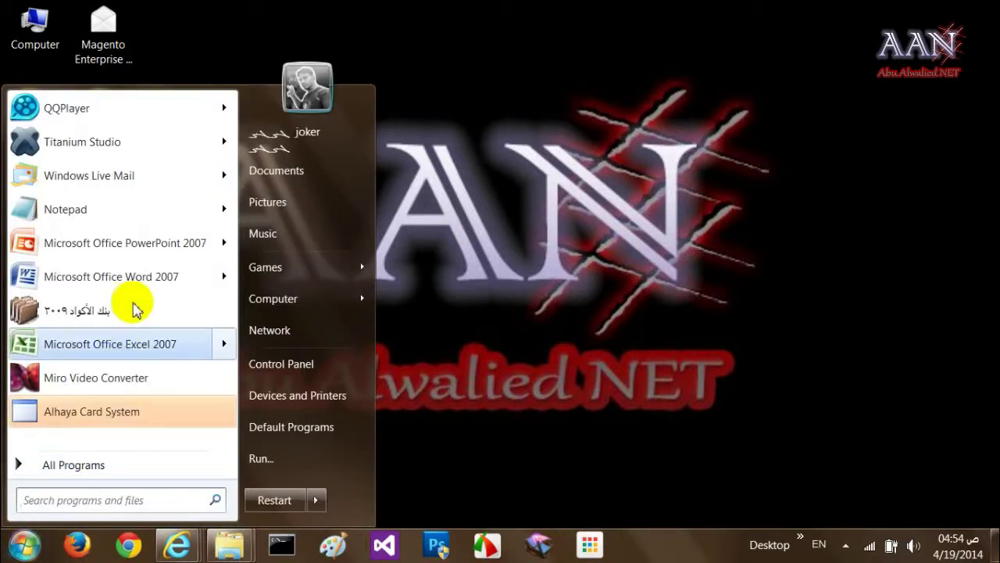
{"action": "left_click", "coordinate": [122, 249]}
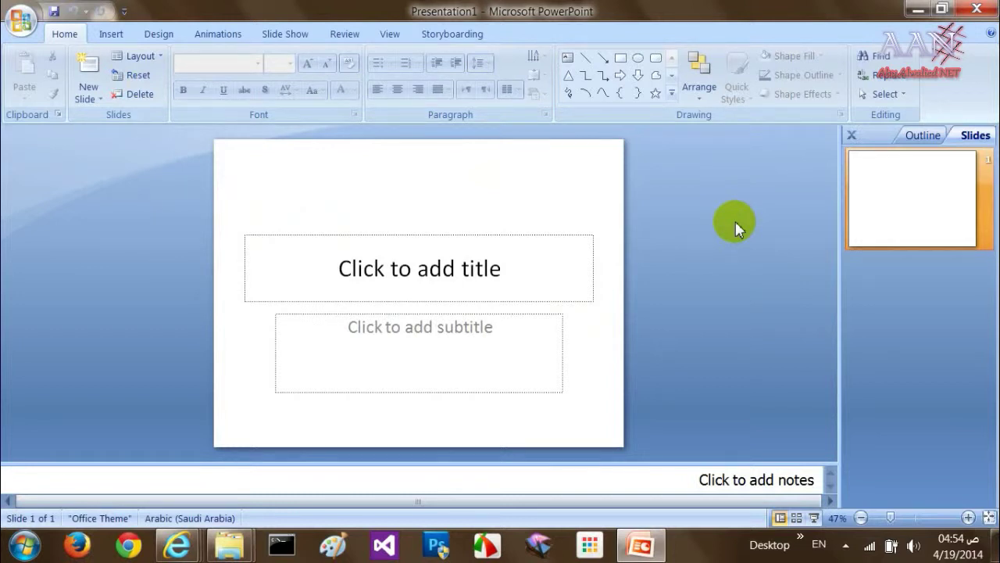
{"action": "right_click", "coordinate": [900, 312]}
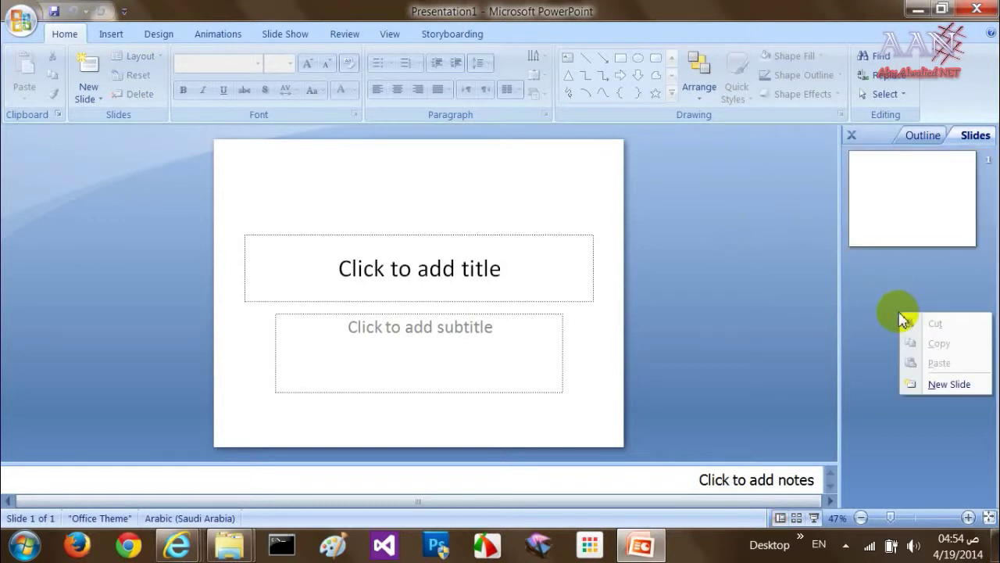
{"action": "left_click", "coordinate": [932, 384]}
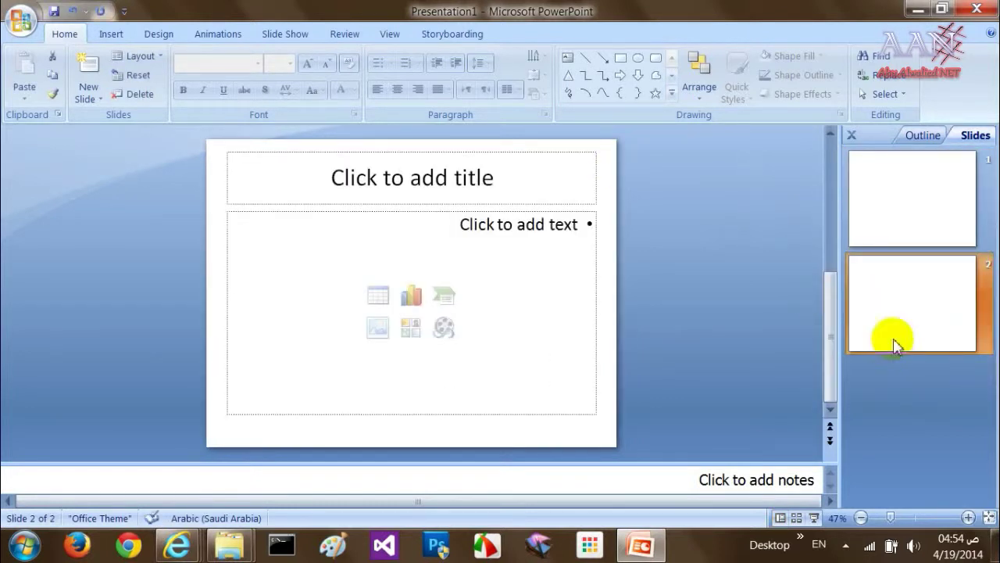
{"action": "right_click", "coordinate": [865, 293]}
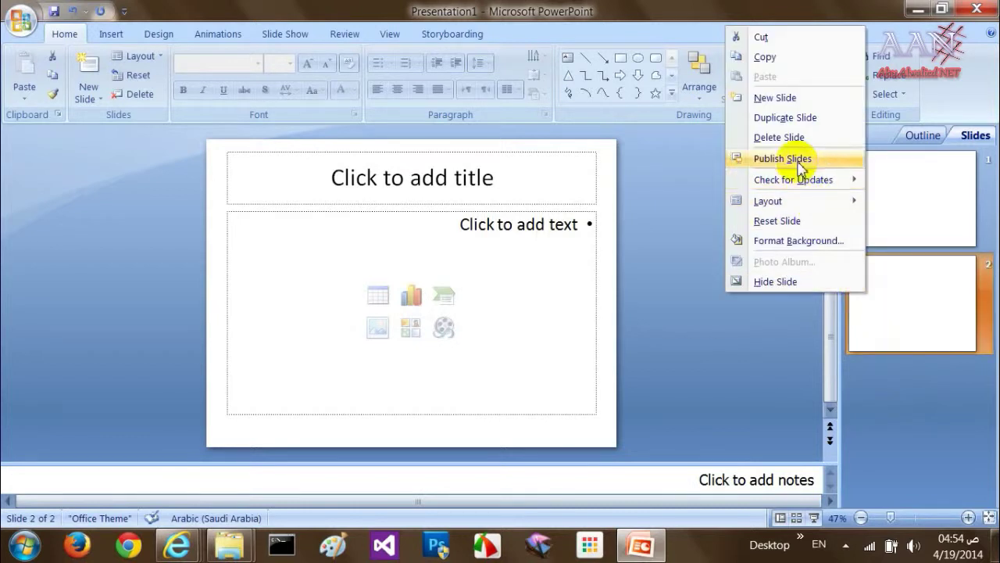
{"action": "left_click", "coordinate": [784, 143]}
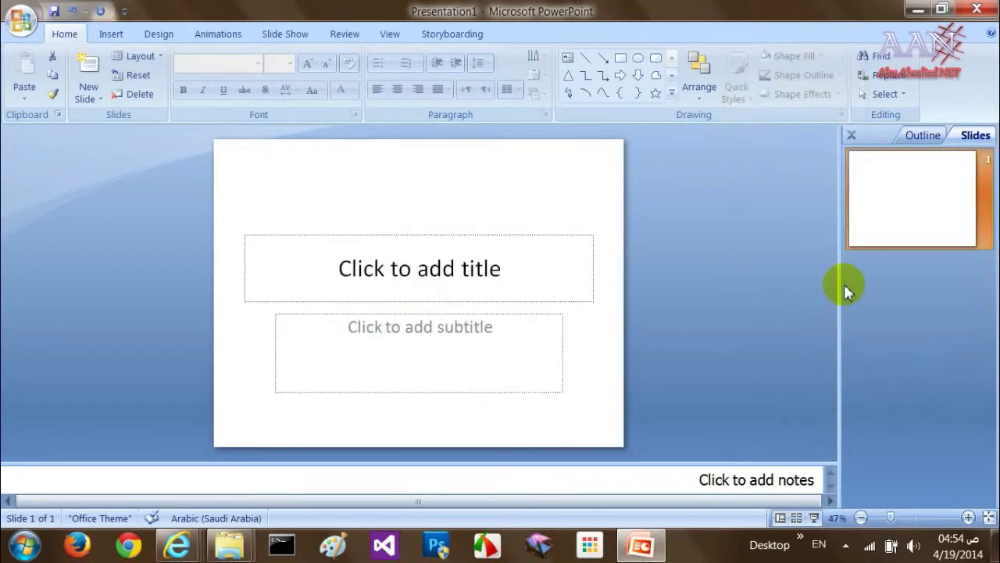
{"action": "right_click", "coordinate": [895, 314]}
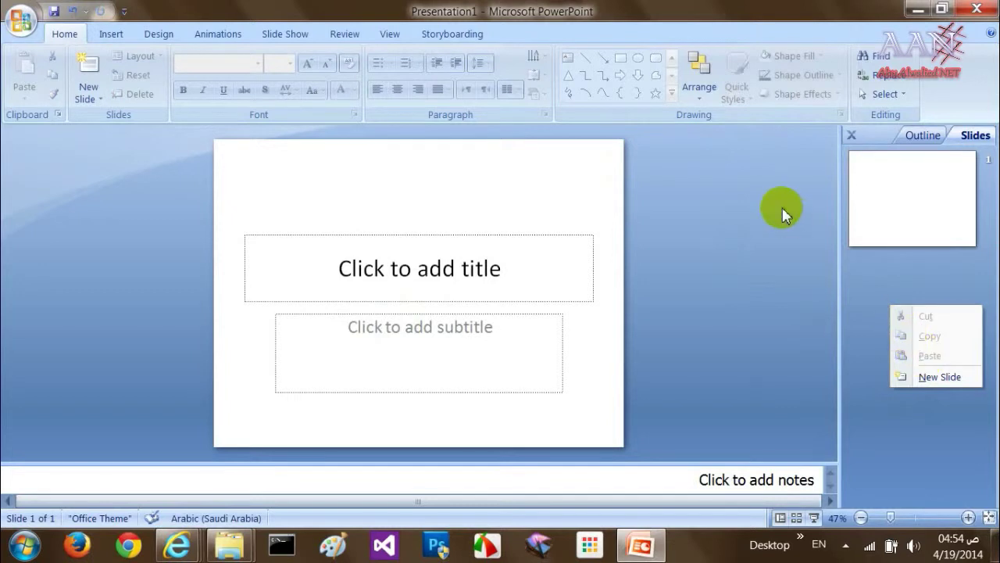
{"action": "key", "text": "n"}
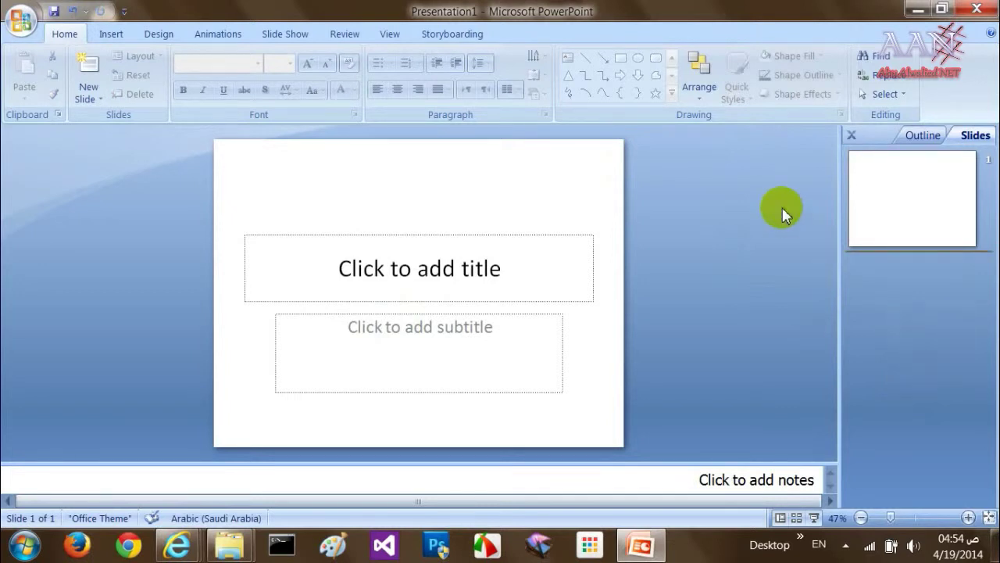
{"action": "right_click", "coordinate": [926, 392]}
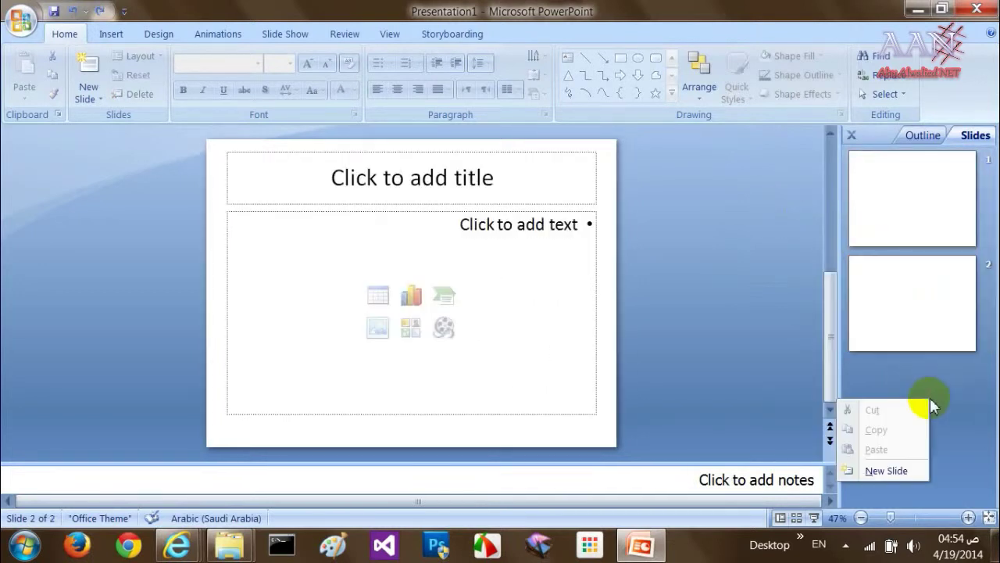
{"action": "left_click", "coordinate": [891, 471]}
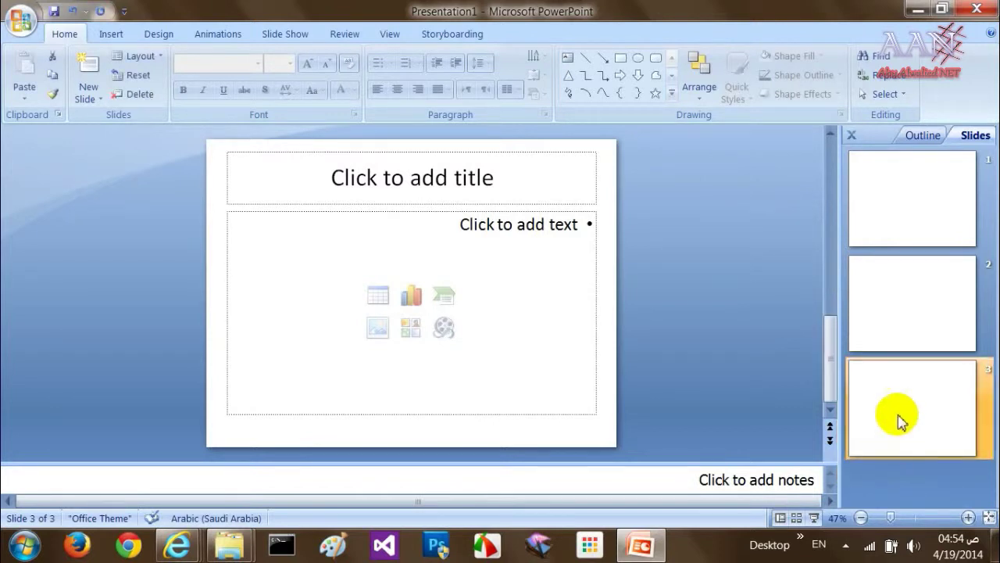
{"action": "left_click_drag", "start_coordinate": [898, 422], "coordinate": [900, 312]}
{"action": "left_click", "coordinate": [898, 310]}
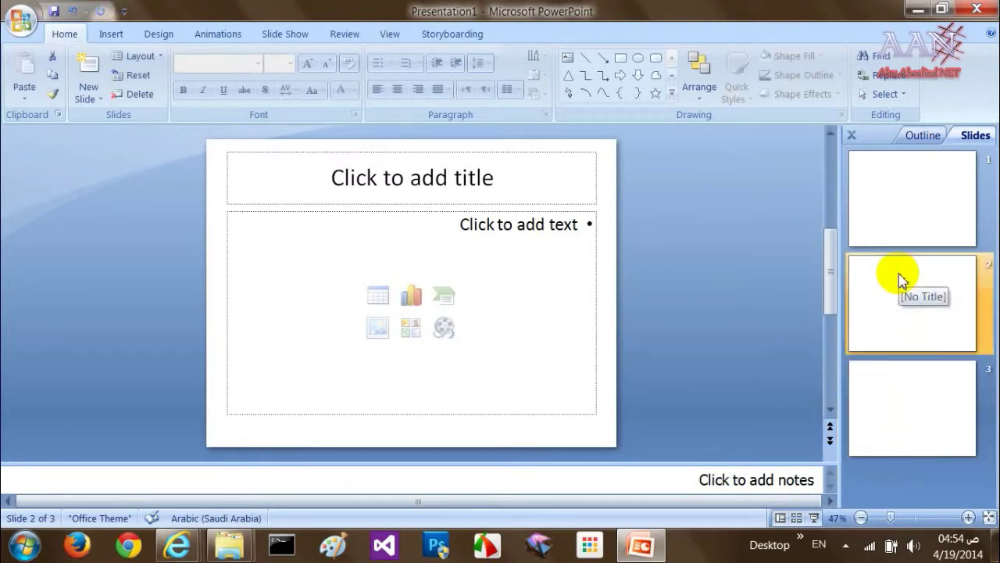
{"action": "left_click_drag", "start_coordinate": [899, 273], "coordinate": [902, 186]}
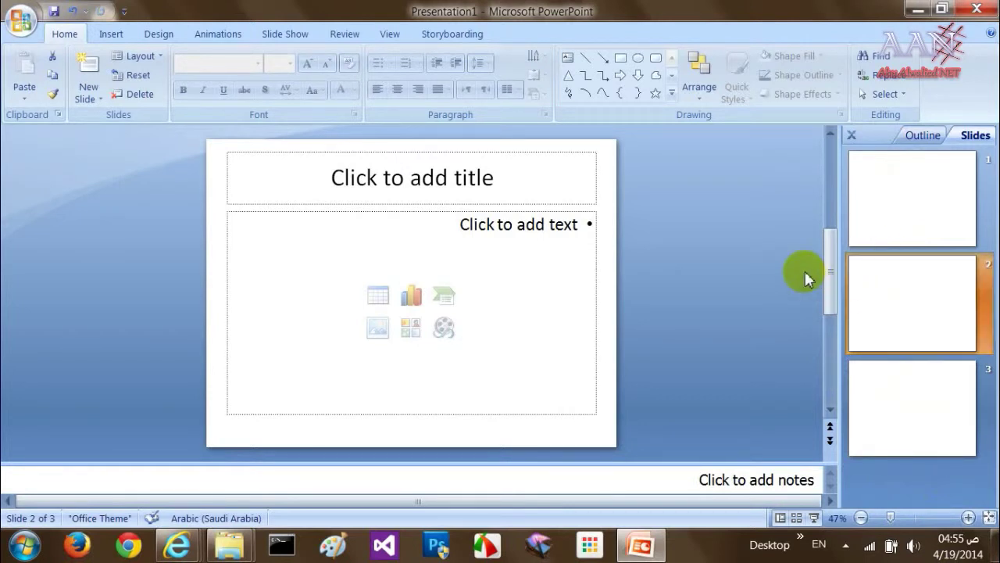
{"action": "key", "text": "Delete"}
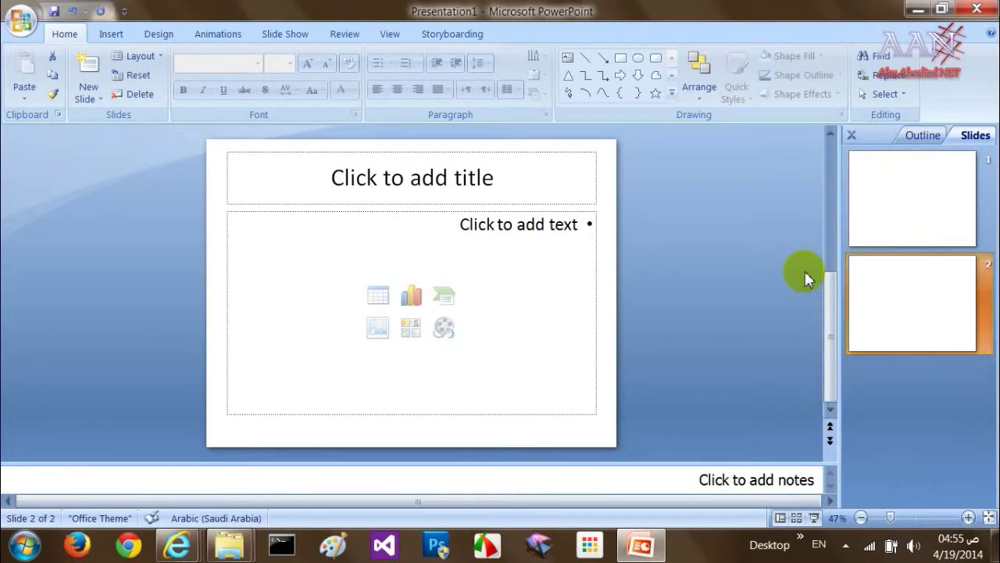
{"action": "key", "text": "Delete"}
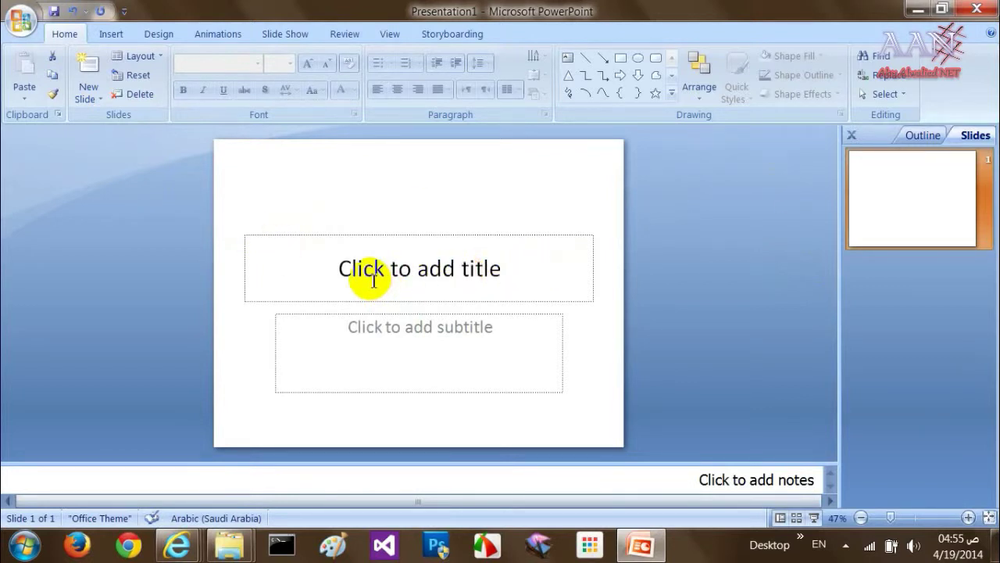
{"action": "left_click", "coordinate": [414, 269]}
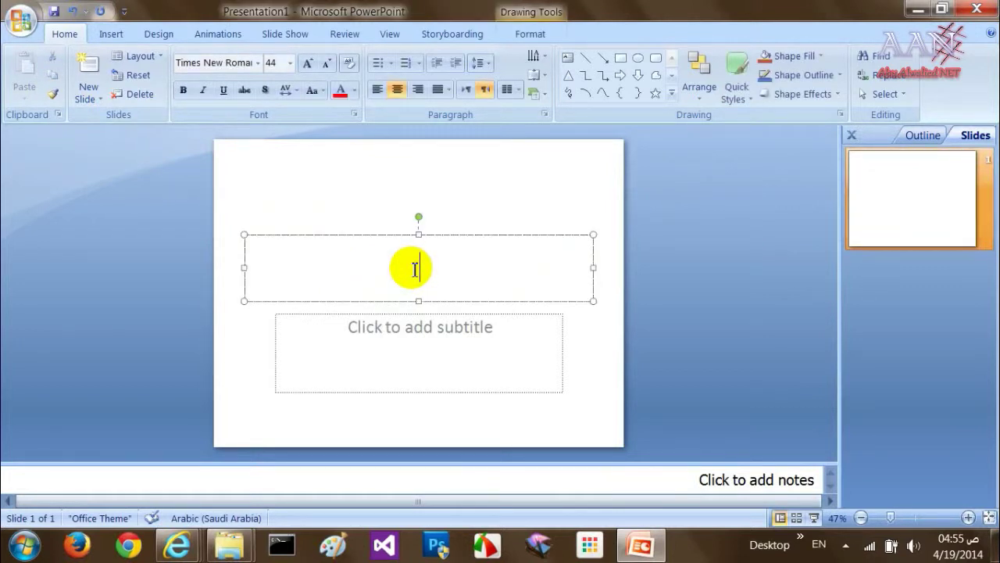
Type 'Topic' as the slide title, fixing typos, and move the title box higher.
{"action": "key", "text": "alt+shift"}
{"action": "type", "text": "topc"}
{"action": "key", "text": "BackSpace"}
{"action": "type", "text": "ic"}
{"action": "key", "text": "Return"}
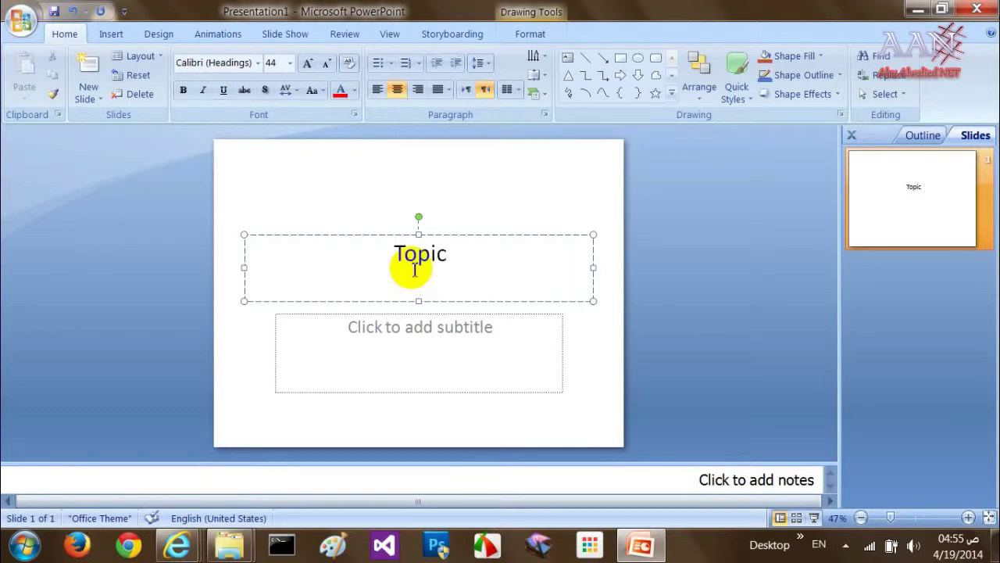
{"action": "type", "text": "jbk.jbkj"}
{"action": "key", "text": "BackSpace"}
{"action": "key", "text": "BackSpace"}
{"action": "key", "text": "BackSpace"}
{"action": "key", "text": "BackSpace"}
{"action": "key", "text": "BackSpace"}
{"action": "key", "text": "BackSpace"}
{"action": "key", "text": "BackSpace"}
{"action": "key", "text": "BackSpace"}
{"action": "key", "text": "BackSpace"}
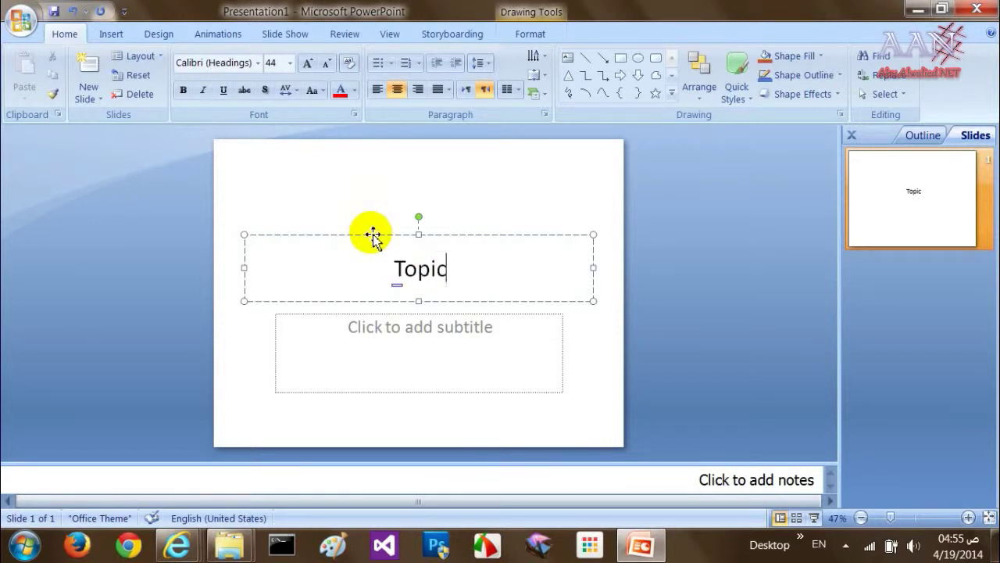
{"action": "left_click_drag", "start_coordinate": [372, 234], "coordinate": [373, 173]}
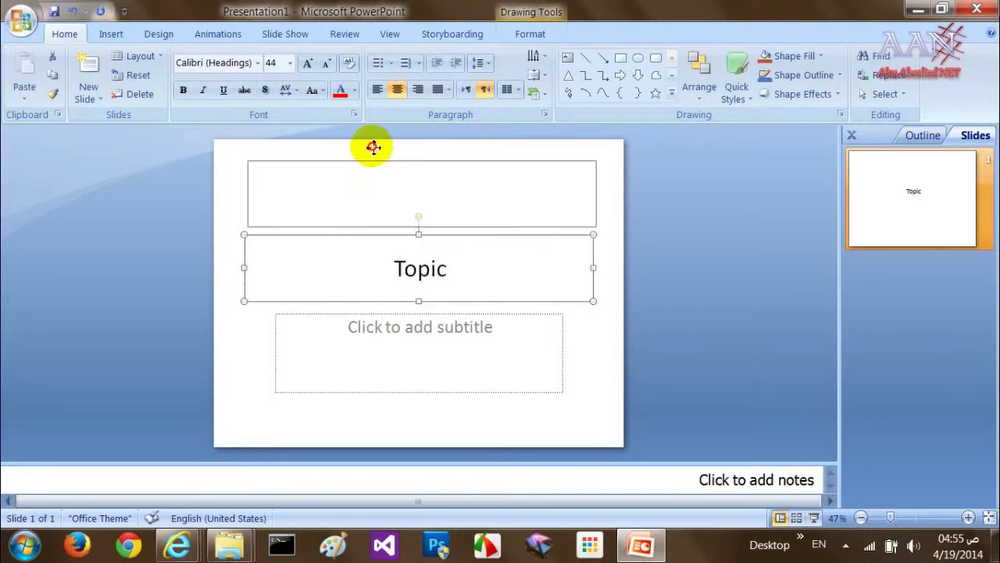
Reposition the Topic title box toward the top and resize it narrower and taller.
{"action": "left_click_drag", "start_coordinate": [373, 173], "coordinate": [373, 199]}
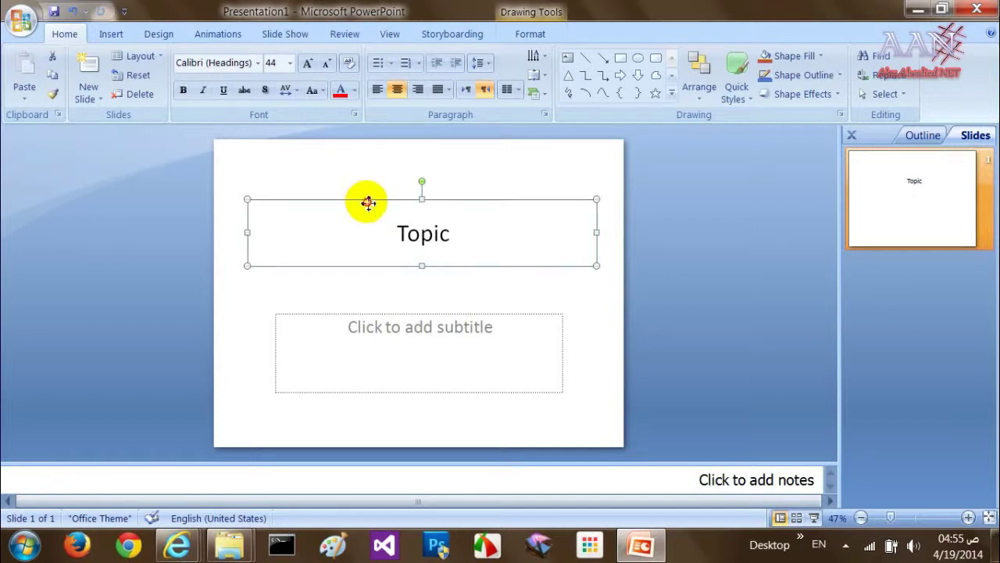
{"action": "left_click_drag", "start_coordinate": [369, 203], "coordinate": [370, 165]}
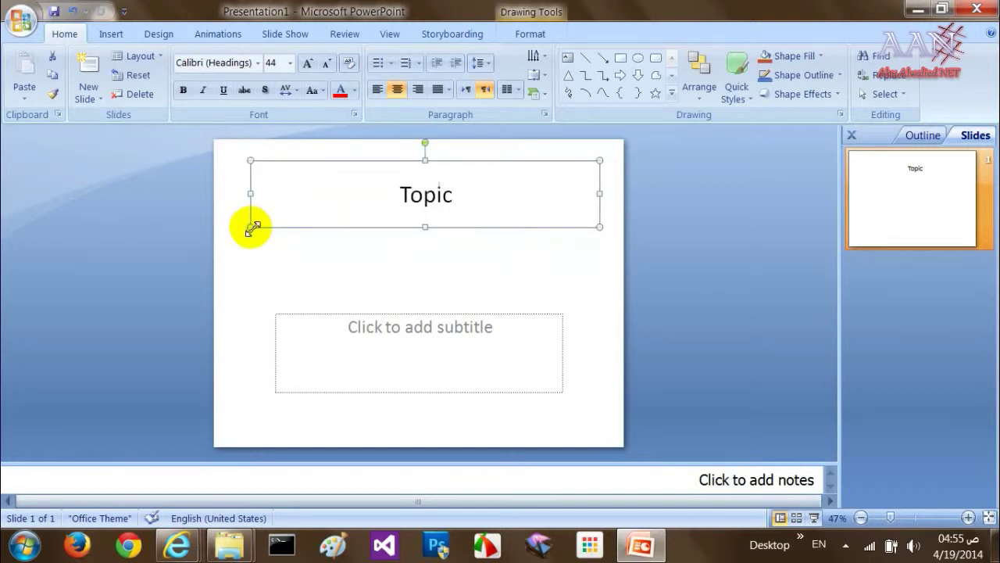
{"action": "mouse_move", "coordinate": [251, 227]}
{"action": "left_mouse_down"}
{"action": "mouse_move", "coordinate": [366, 231]}
{"action": "mouse_move", "coordinate": [373, 220]}
{"action": "mouse_move", "coordinate": [286, 270]}
{"action": "left_mouse_up"}
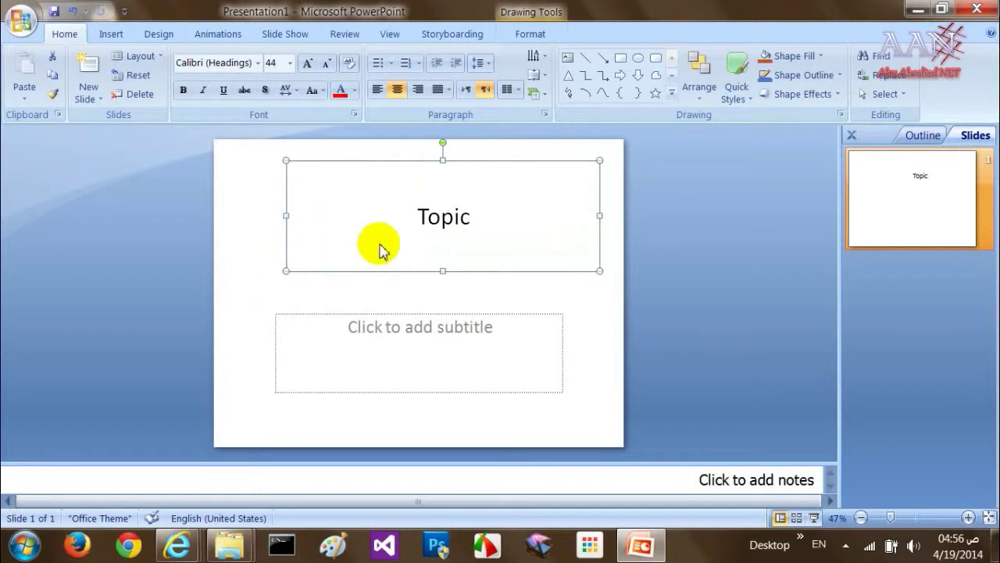
{"action": "key", "text": "Escape"}
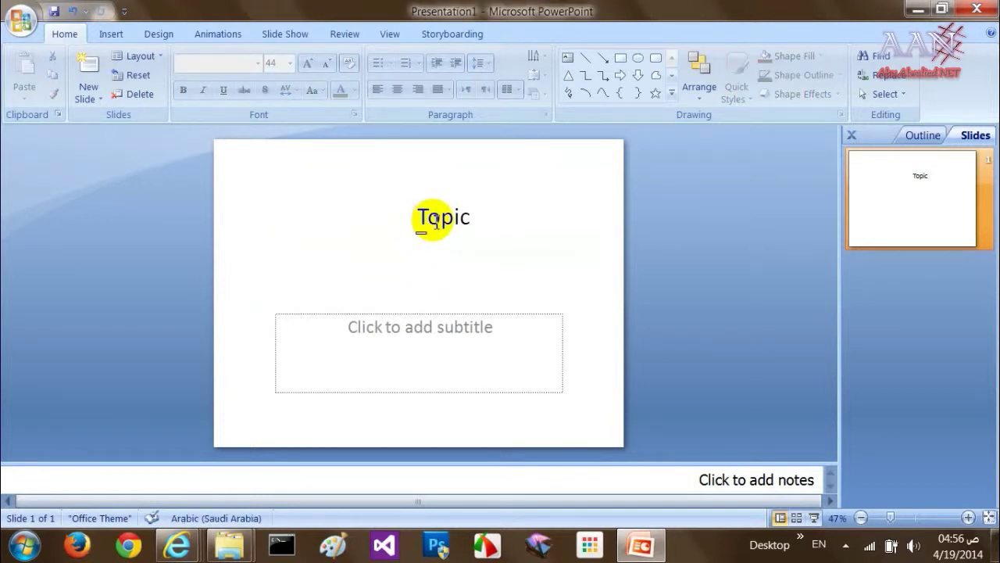
{"action": "left_click", "coordinate": [454, 218]}
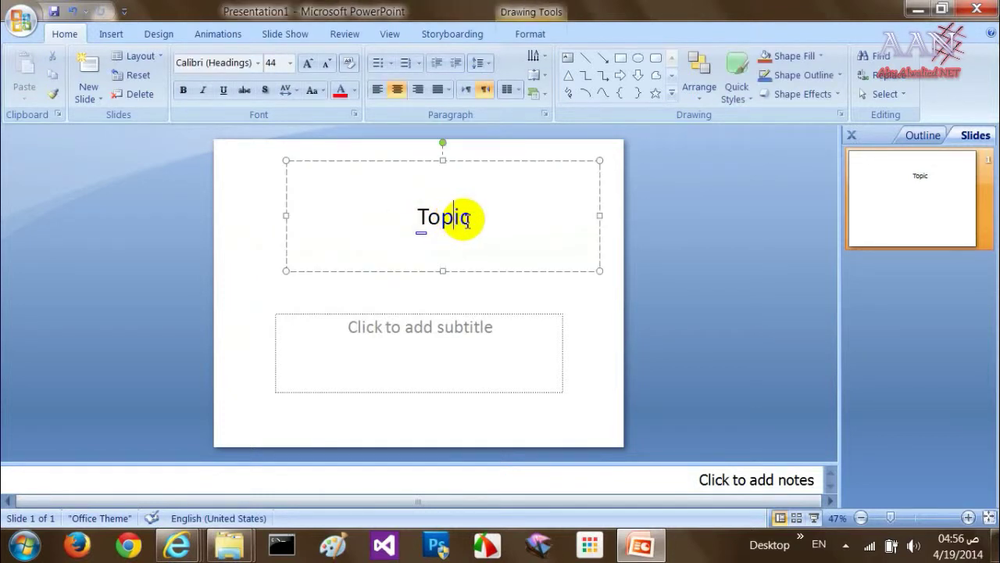
{"action": "left_click", "coordinate": [469, 218]}
{"action": "key", "text": "Return"}
{"action": "type", "text": ".b.kj"}
{"action": "key", "text": "BackSpace"}
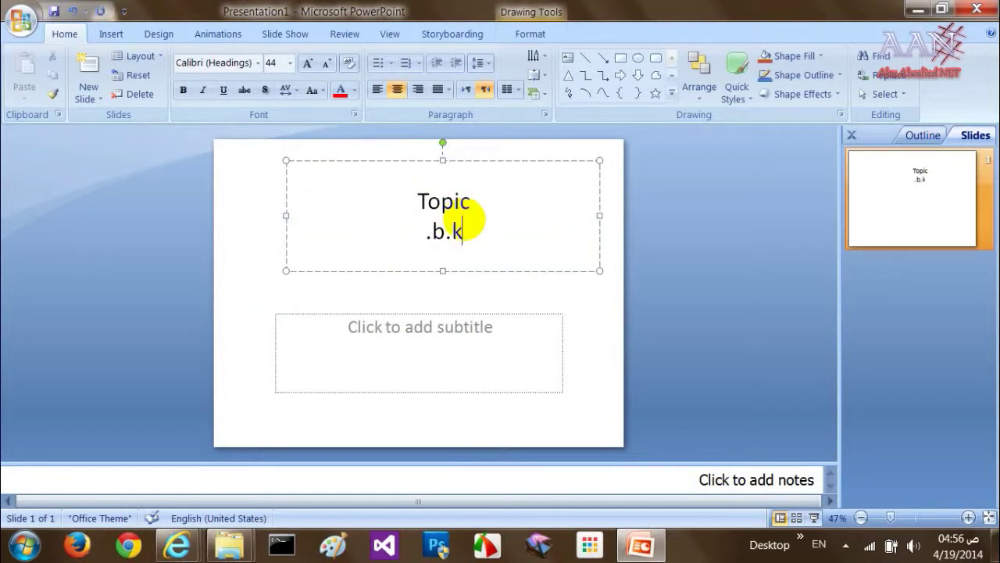
{"action": "key", "text": "BackSpace"}
{"action": "key", "text": "BackSpace"}
{"action": "key", "text": "BackSpace"}
{"action": "type", "text": "i"}
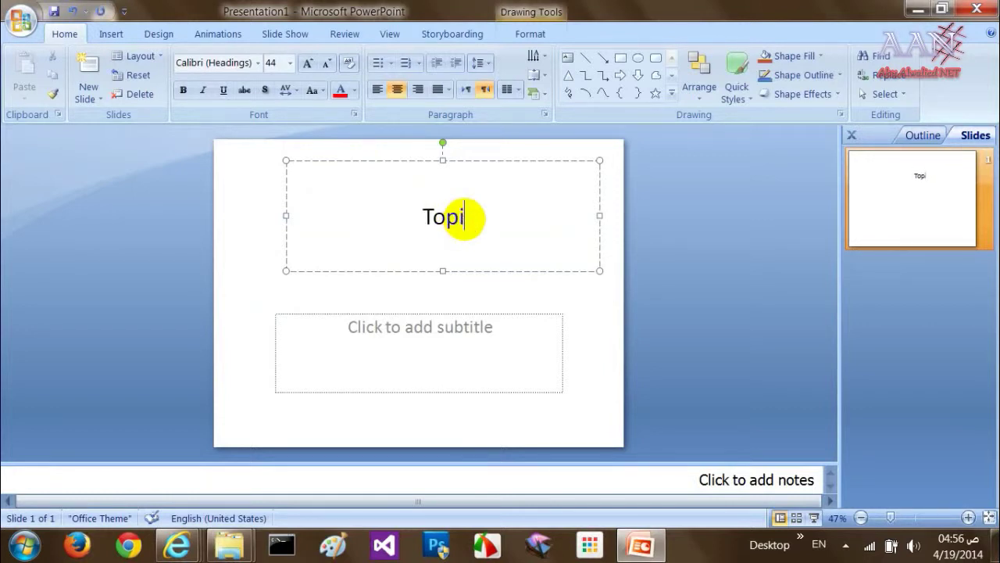
{"action": "type", "text": "c"}
{"action": "left_click", "coordinate": [252, 242]}
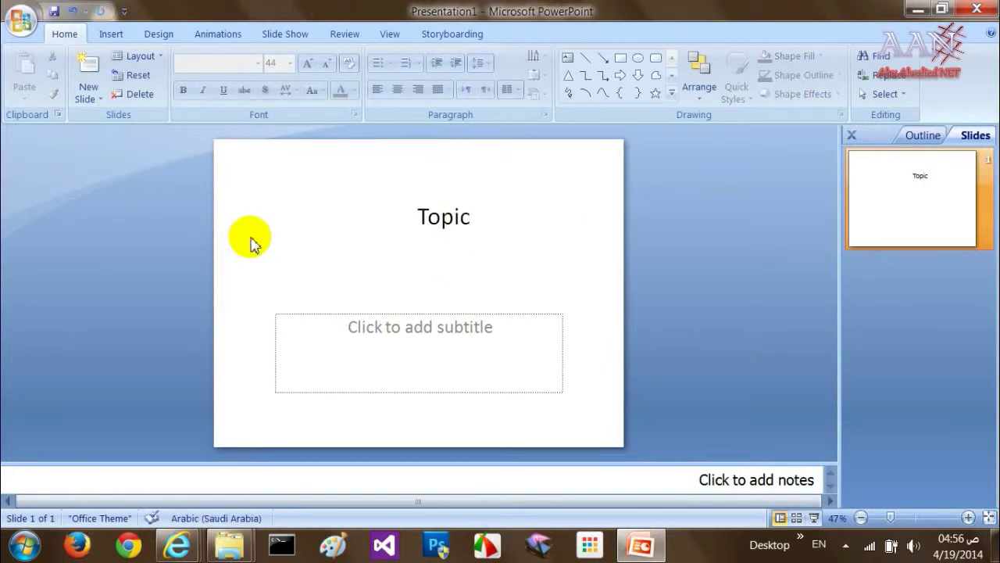
{"action": "left_click", "coordinate": [431, 350]}
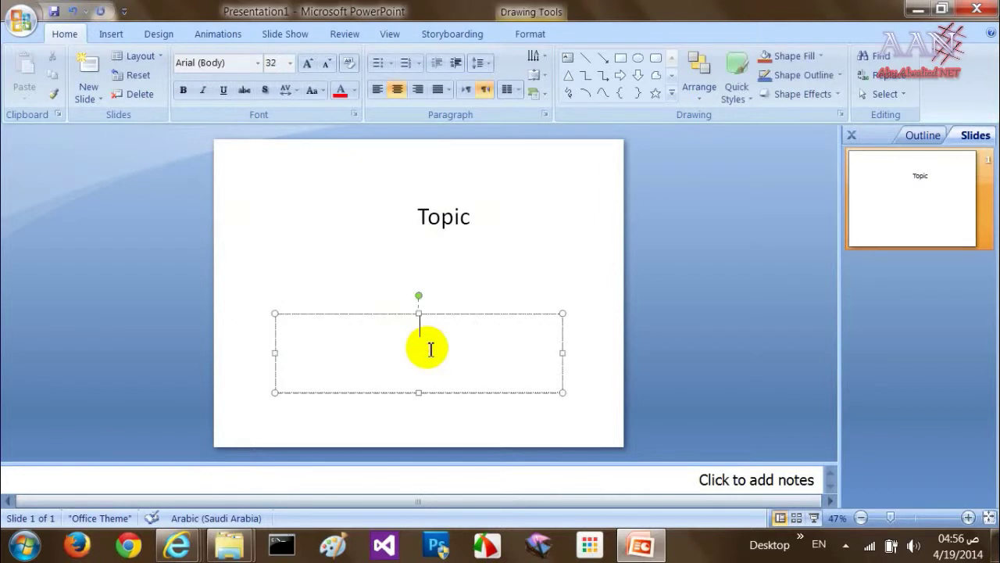
Type and clear test text in the subtitle, then stretch the subtitle box taller upward.
{"action": "key", "text": "alt+shift"}
{"action": "type", "text": "klklk;lk,"}
{"action": "key", "text": "BackSpace"}
{"action": "key", "text": "BackSpace"}
{"action": "key", "text": "BackSpace"}
{"action": "key", "text": "BackSpace"}
{"action": "key", "text": "BackSpace"}
{"action": "key", "text": "BackSpace"}
{"action": "key", "text": "BackSpace"}
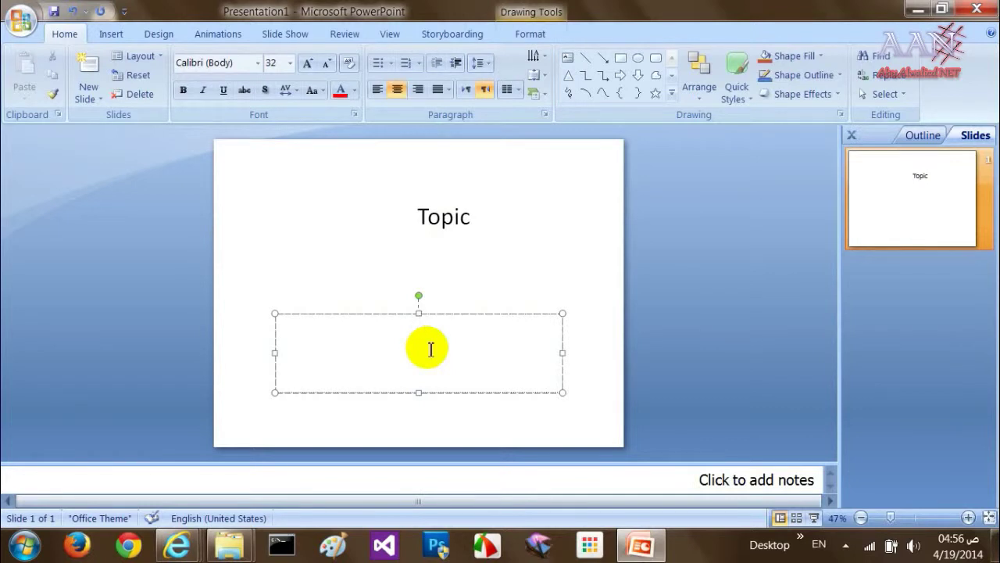
{"action": "left_click_drag", "start_coordinate": [420, 313], "coordinate": [420, 276]}
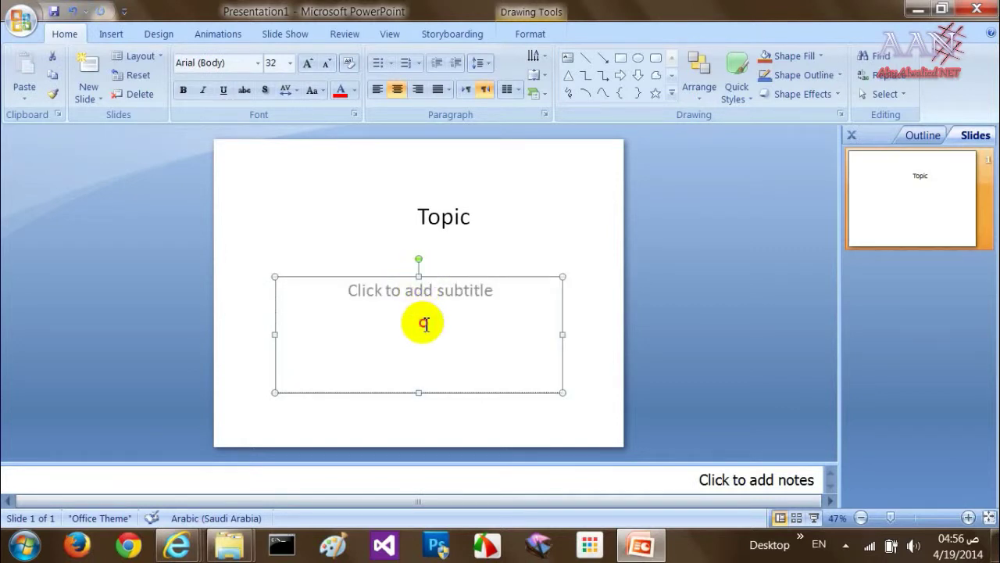
Enter 'kjbjbjh' as the subtitle text and finish editing it.
{"action": "left_click", "coordinate": [426, 324]}
{"action": "key", "text": "alt+shift"}
{"action": "type", "text": "kjbjbjh"}
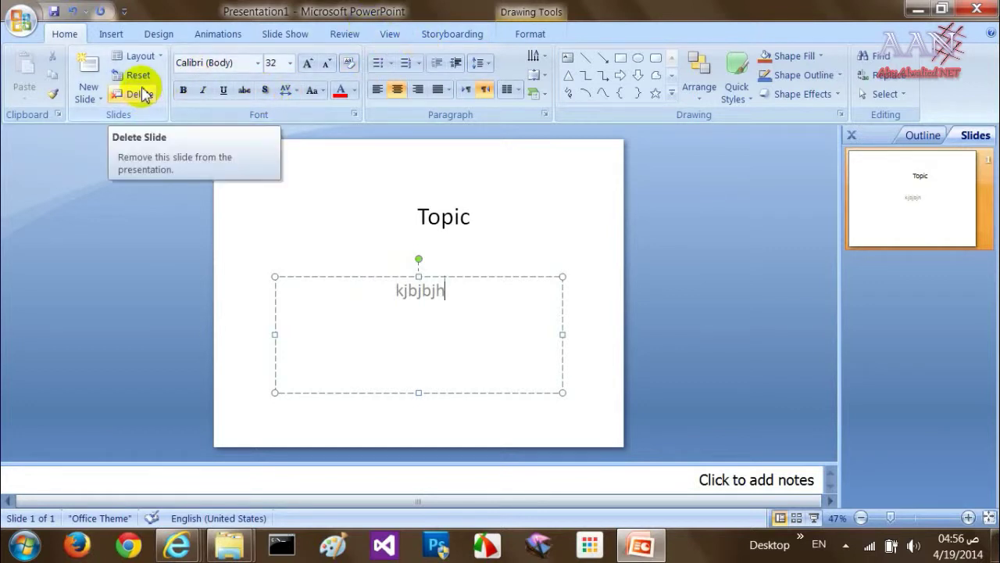
{"action": "key", "text": "alt"}
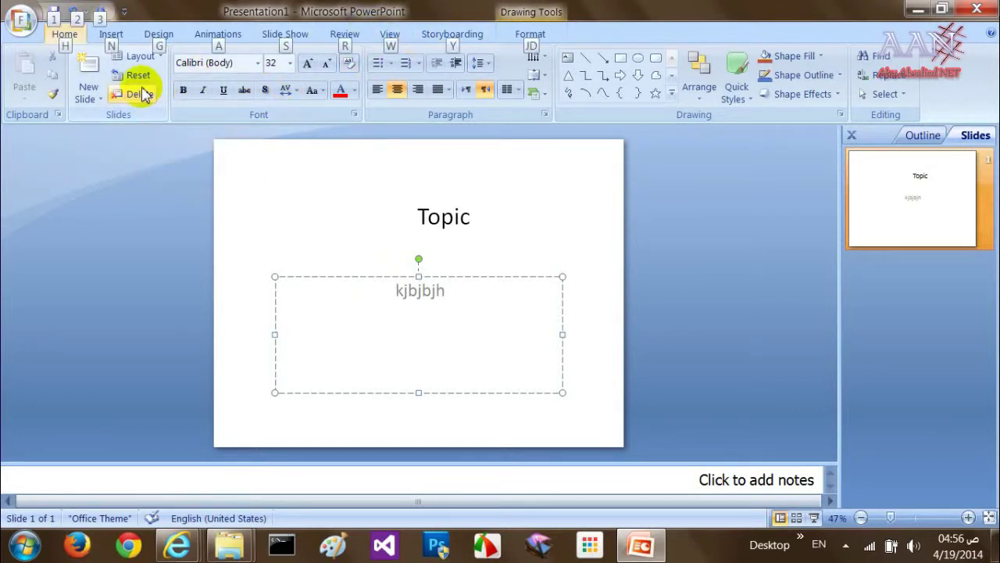
{"action": "key", "text": "alt"}
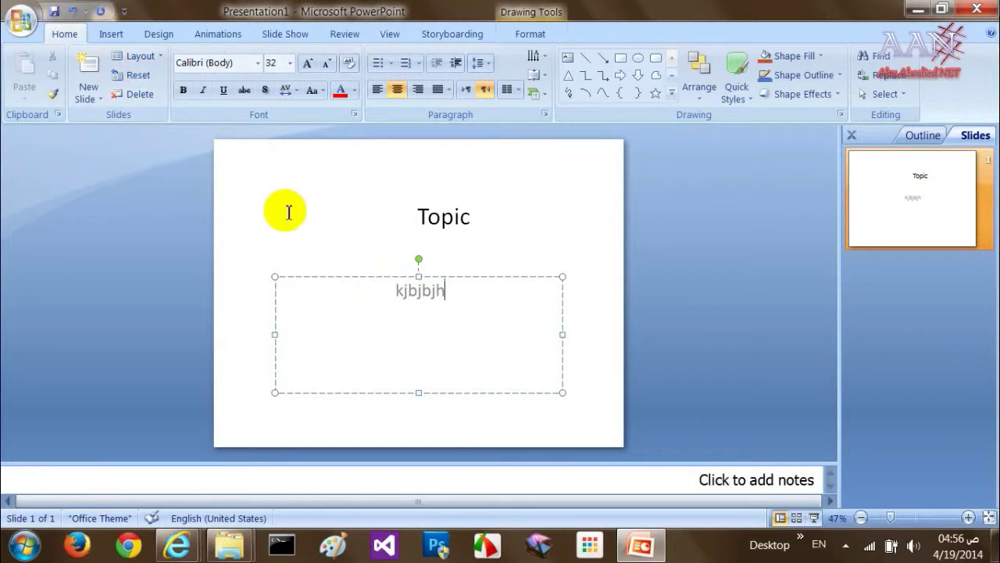
{"action": "left_click", "coordinate": [709, 287]}
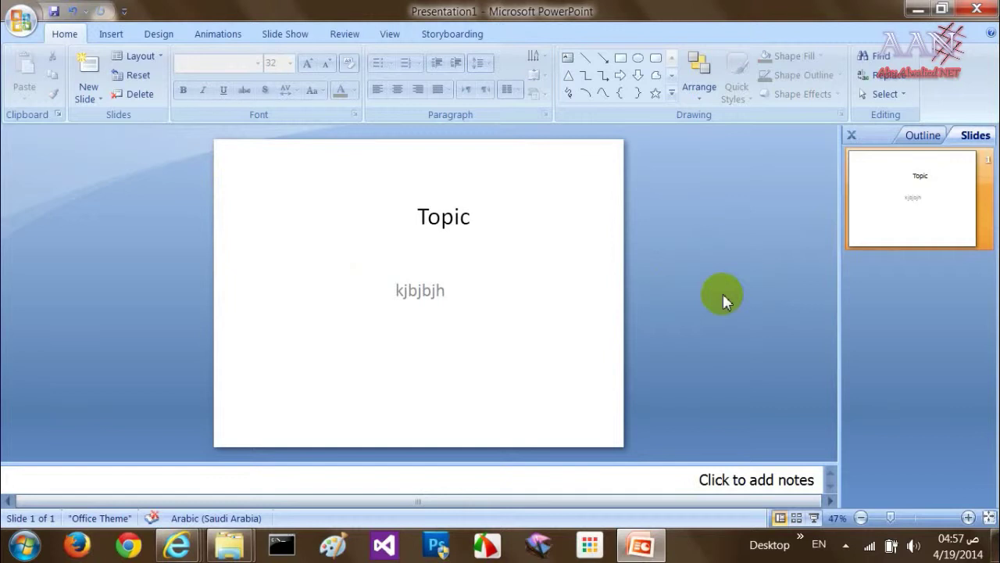
Add a new title-and-content slide after the Topic slide via the slide list's context menu.
{"action": "right_click", "coordinate": [888, 315]}
{"action": "left_click", "coordinate": [776, 306]}
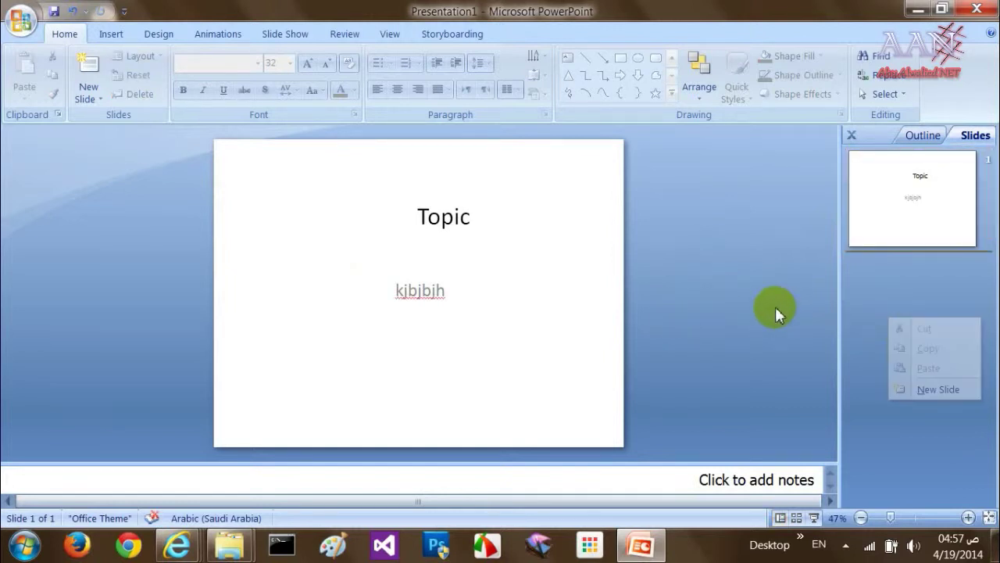
{"action": "right_click", "coordinate": [908, 298]}
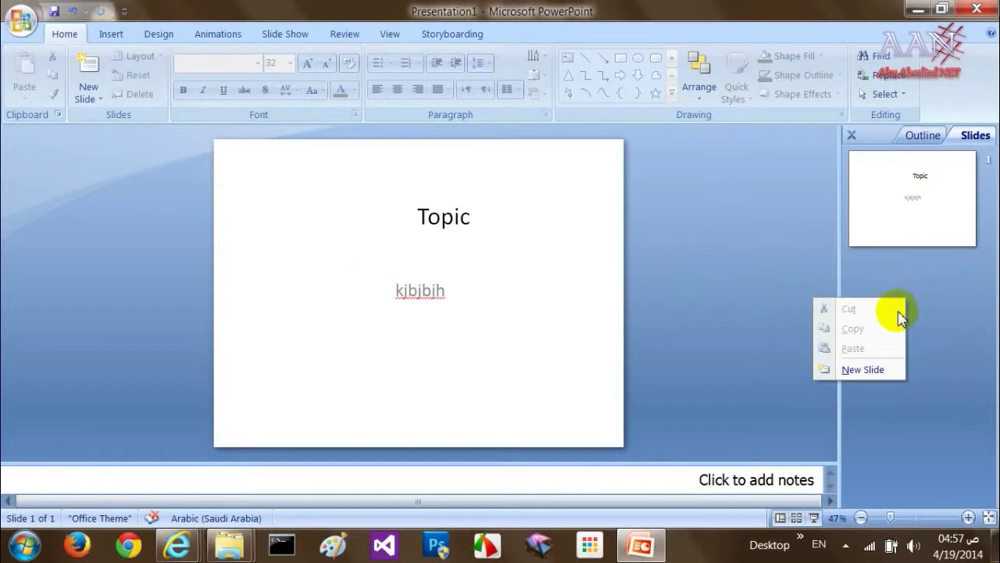
{"action": "left_click", "coordinate": [863, 369]}
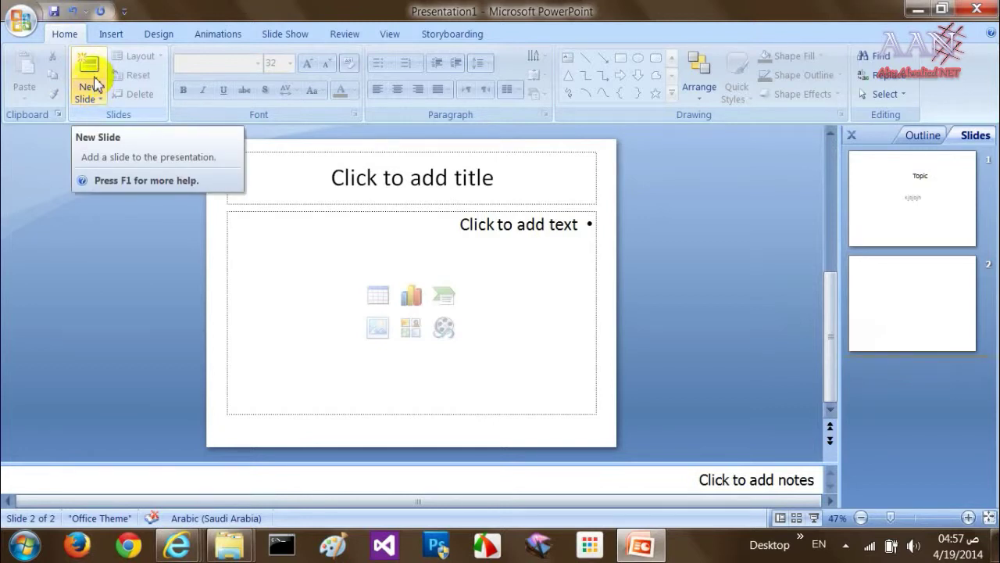
Add a third slide and title slides 2 and 3 as '2' and '3'.
{"action": "left_click", "coordinate": [96, 75]}
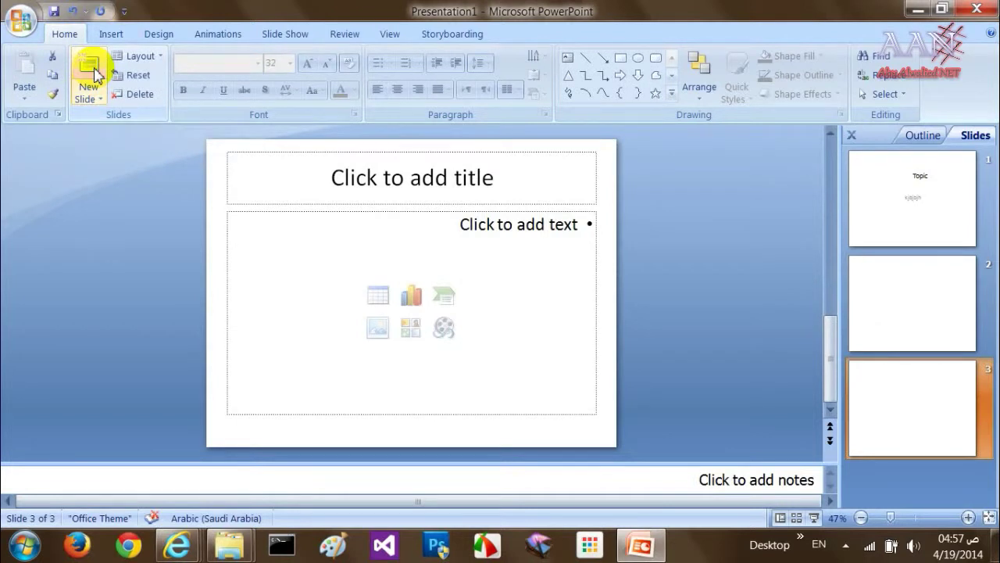
{"action": "left_click", "coordinate": [915, 297]}
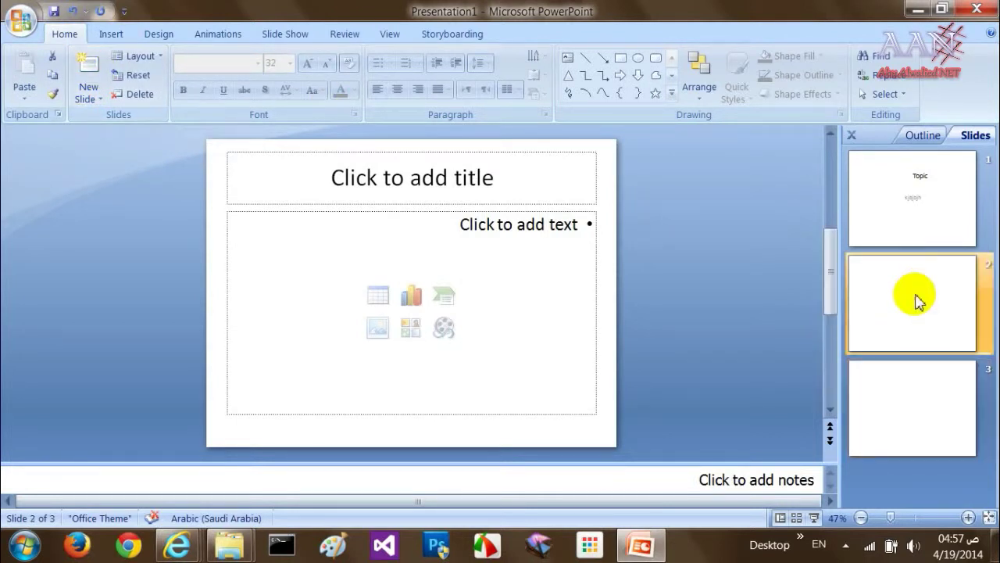
{"action": "left_click", "coordinate": [425, 180]}
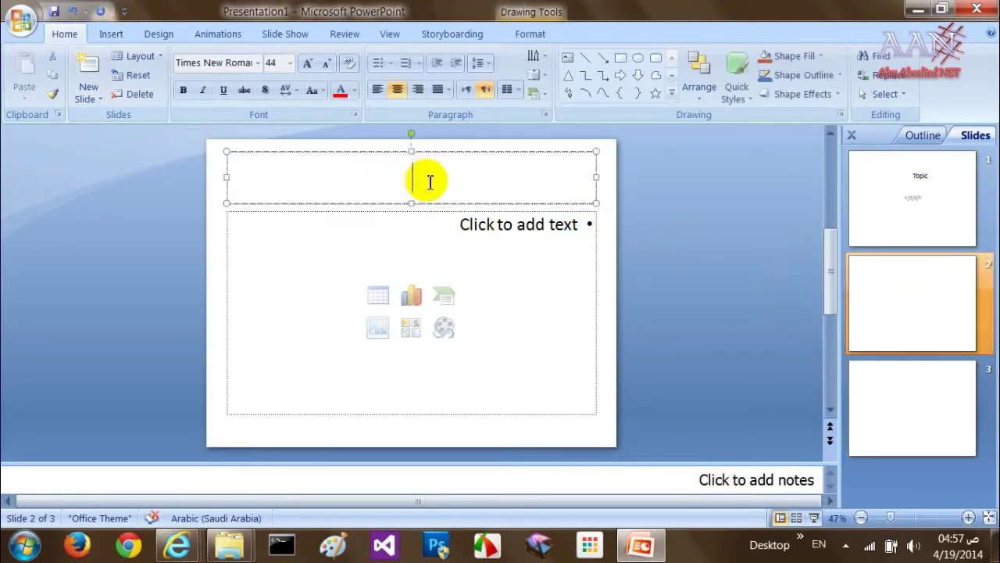
{"action": "type", "text": "2"}
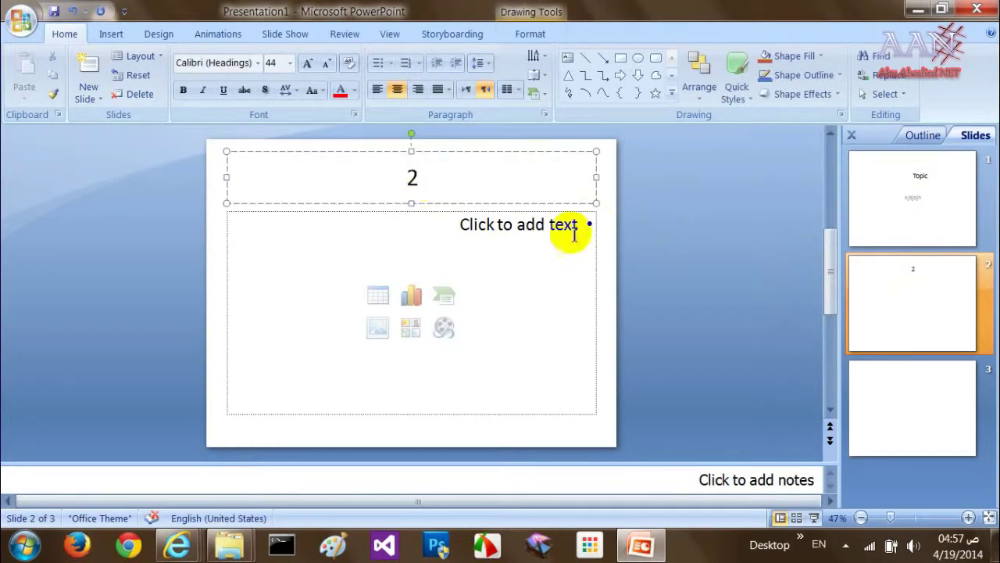
{"action": "left_click", "coordinate": [930, 398]}
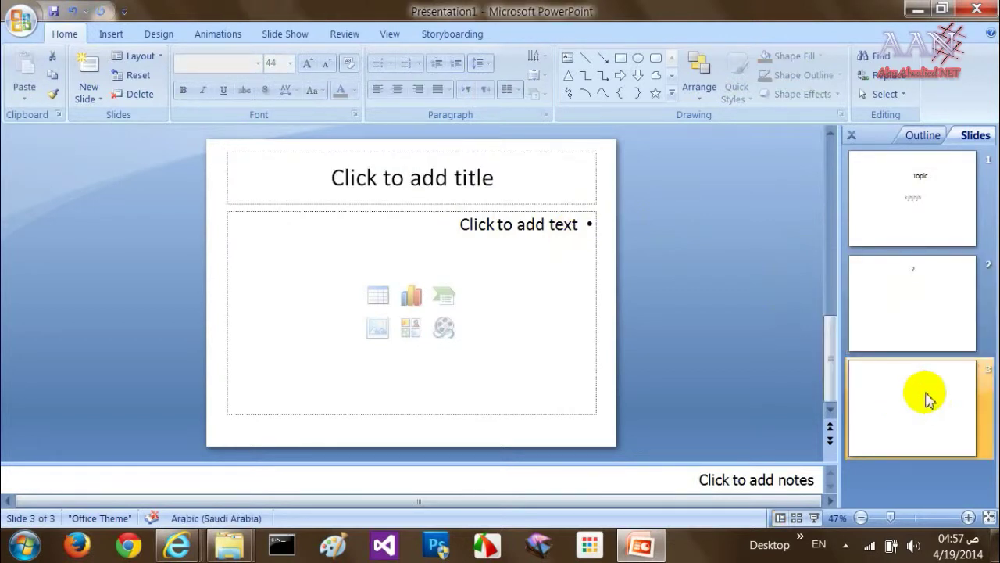
{"action": "left_click", "coordinate": [457, 182]}
{"action": "type", "text": "3"}
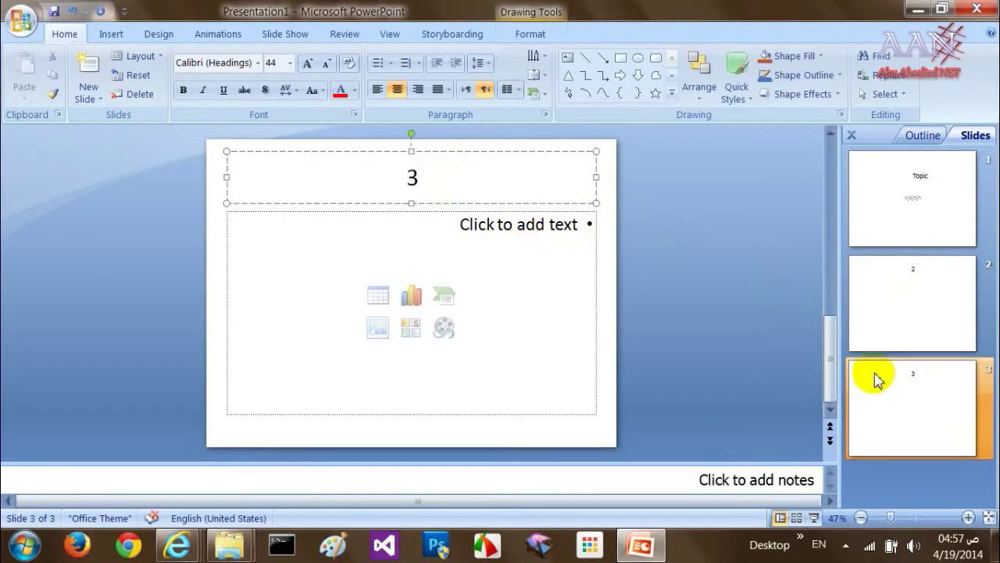
Add a fourth slide and give it the title '1'.
{"action": "left_click", "coordinate": [86, 68]}
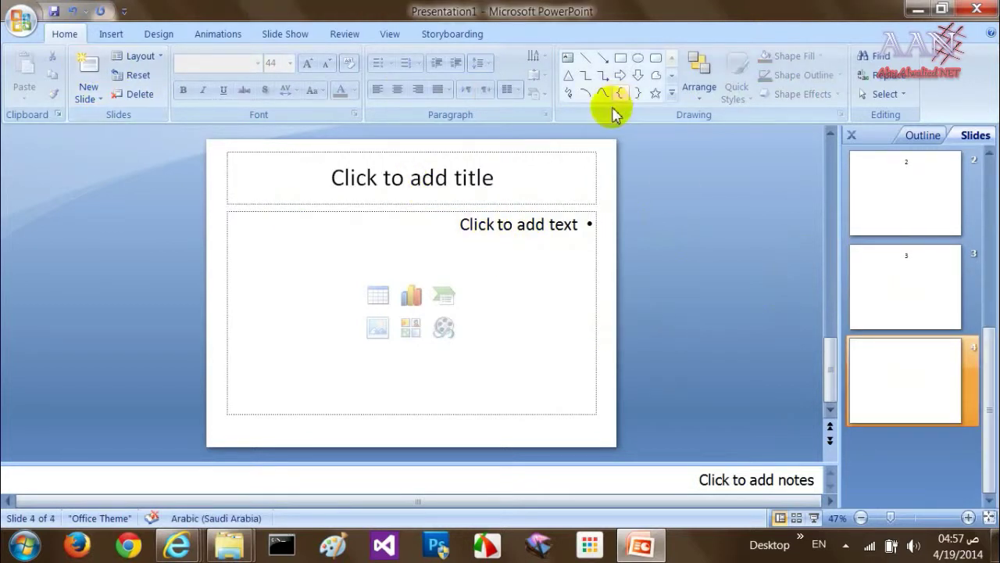
{"action": "left_click", "coordinate": [422, 185]}
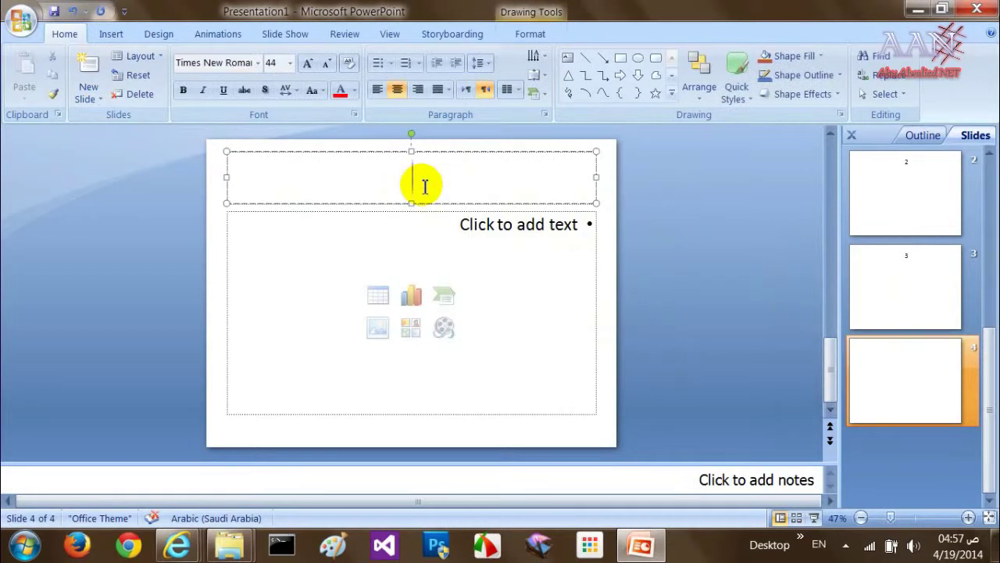
{"action": "key", "text": "alt+shift"}
{"action": "type", "text": "1"}
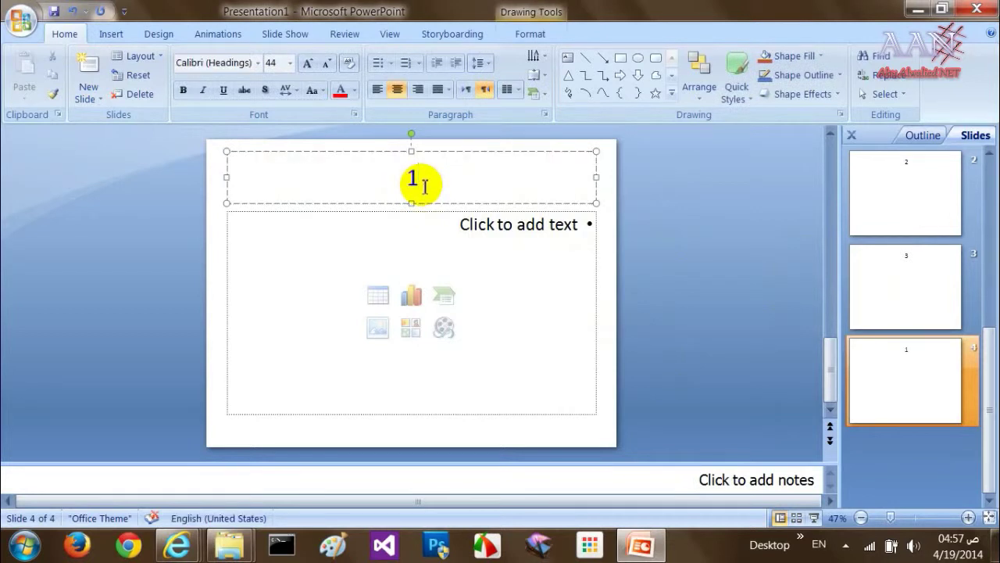
{"action": "left_click", "coordinate": [164, 255]}
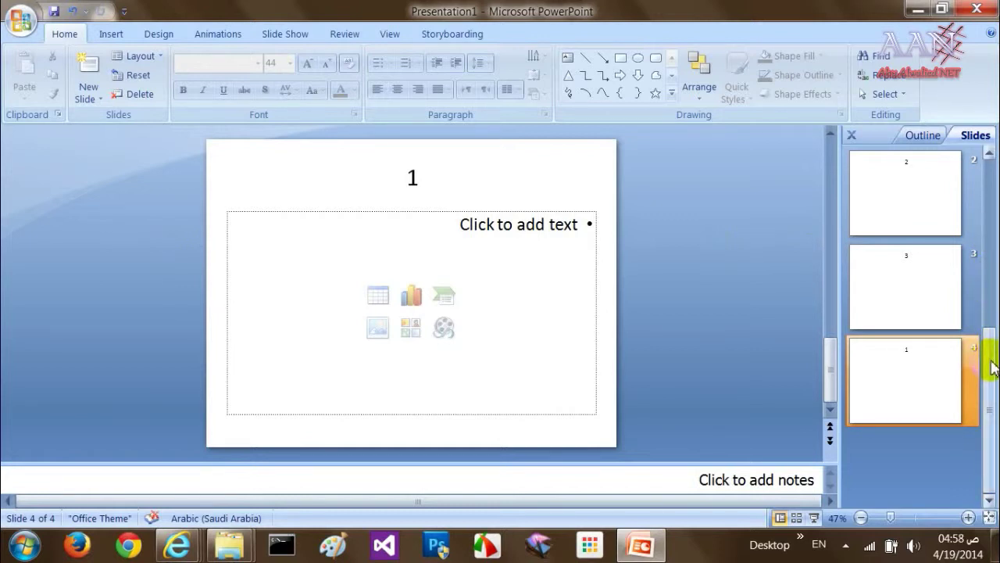
Zoom out, then back in to show the slide titled 1 at 50%.
{"action": "left_click", "coordinate": [988, 256]}
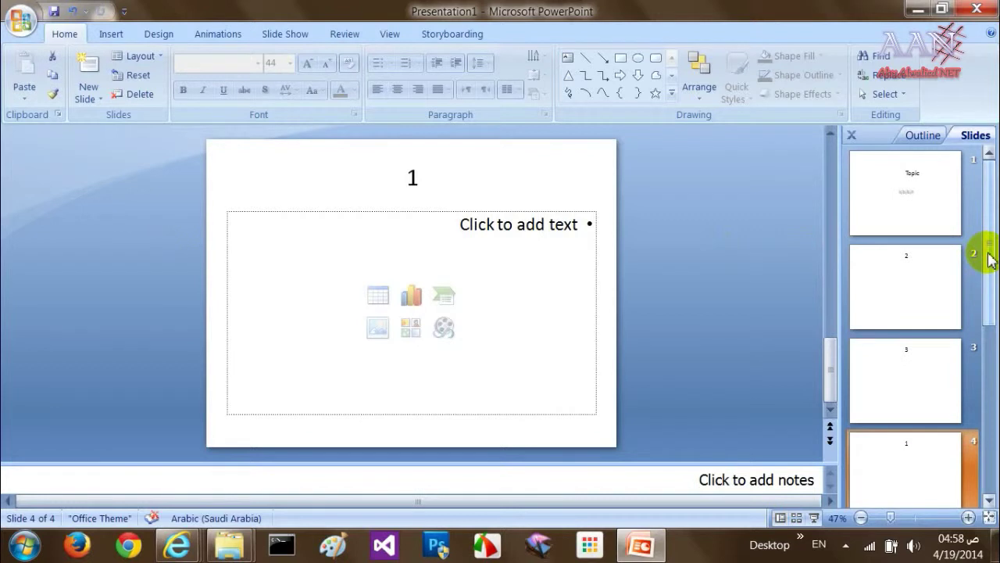
{"action": "left_click", "coordinate": [863, 519]}
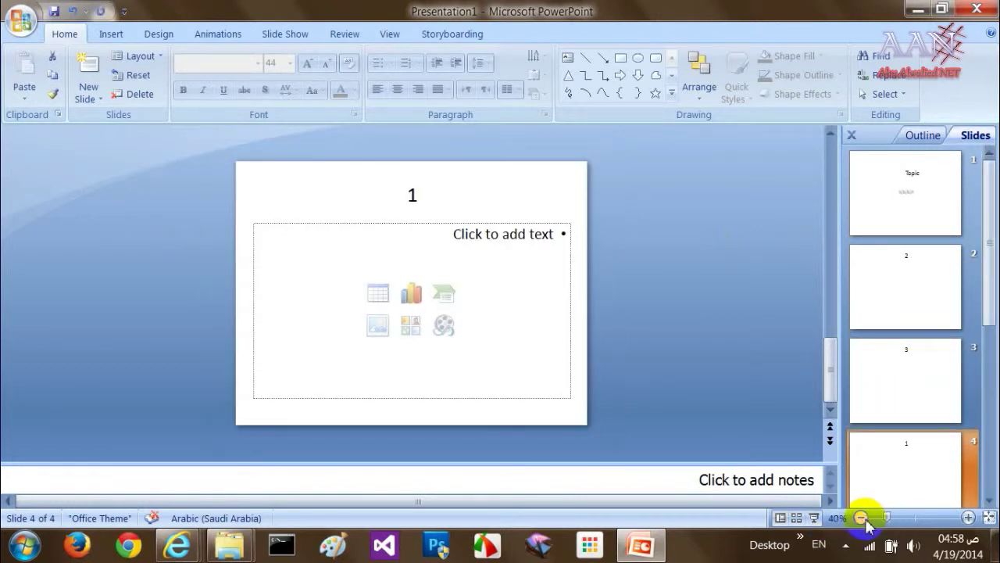
{"action": "left_click", "coordinate": [968, 518]}
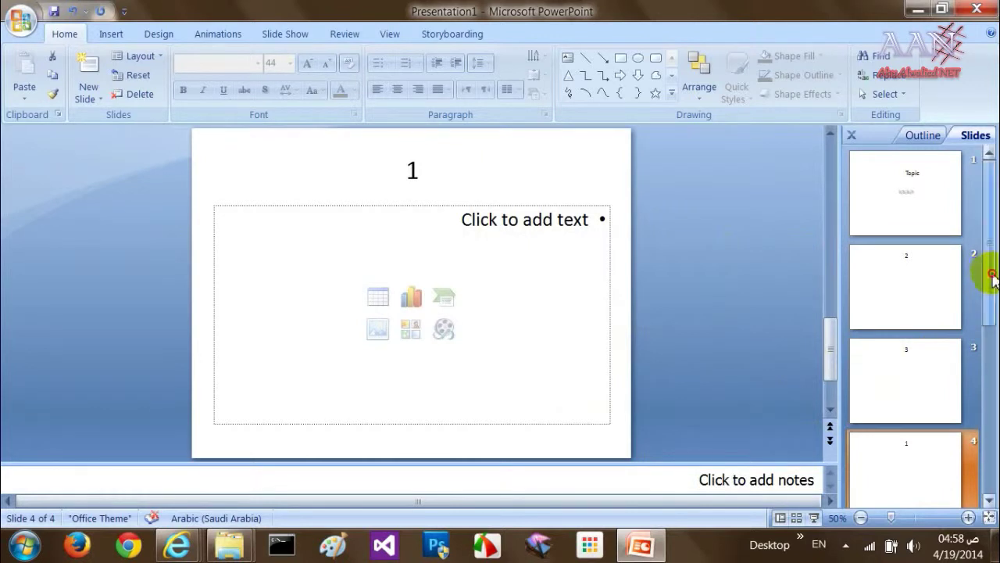
{"action": "left_click_drag", "start_coordinate": [901, 453], "coordinate": [905, 458]}
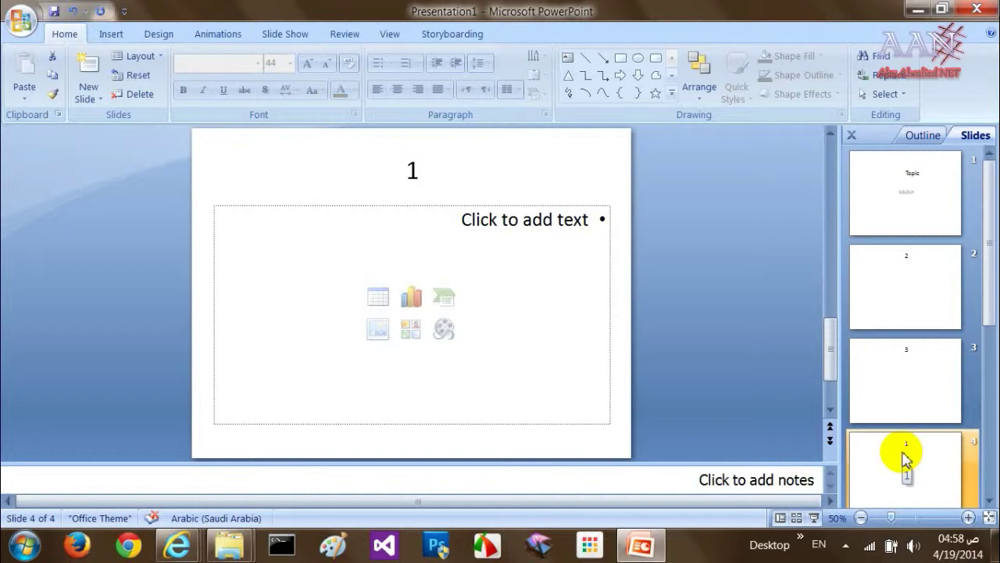
Drag the slide titled 1 up to second place, giving the order Topic, 1, 2, 3.
{"action": "mouse_move", "coordinate": [904, 457]}
{"action": "left_mouse_down"}
{"action": "mouse_move", "coordinate": [905, 440]}
{"action": "mouse_move", "coordinate": [904, 487]}
{"action": "mouse_move", "coordinate": [899, 434]}
{"action": "mouse_move", "coordinate": [901, 480]}
{"action": "mouse_move", "coordinate": [899, 465]}
{"action": "left_mouse_up"}
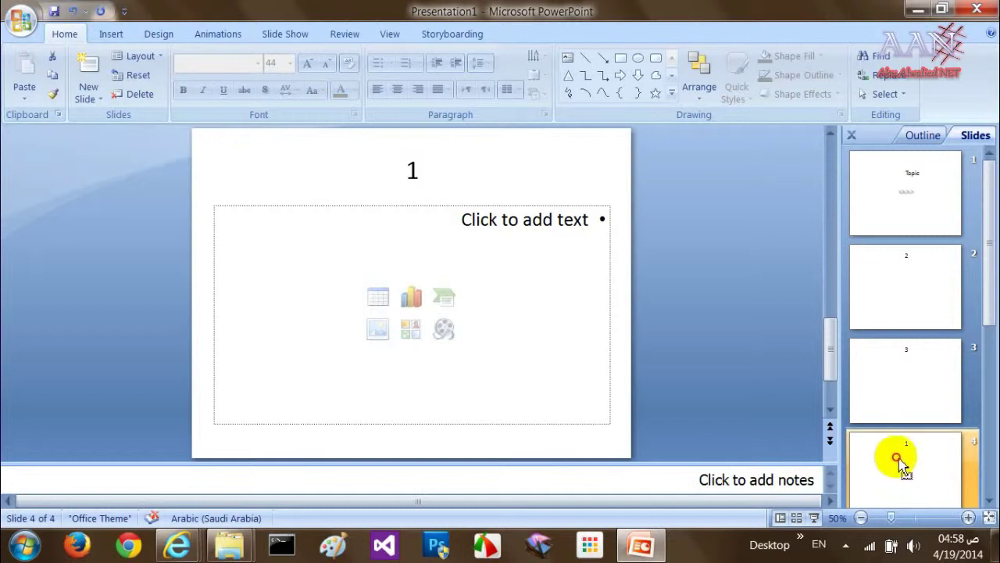
{"action": "left_click_drag", "start_coordinate": [900, 465], "coordinate": [902, 260]}
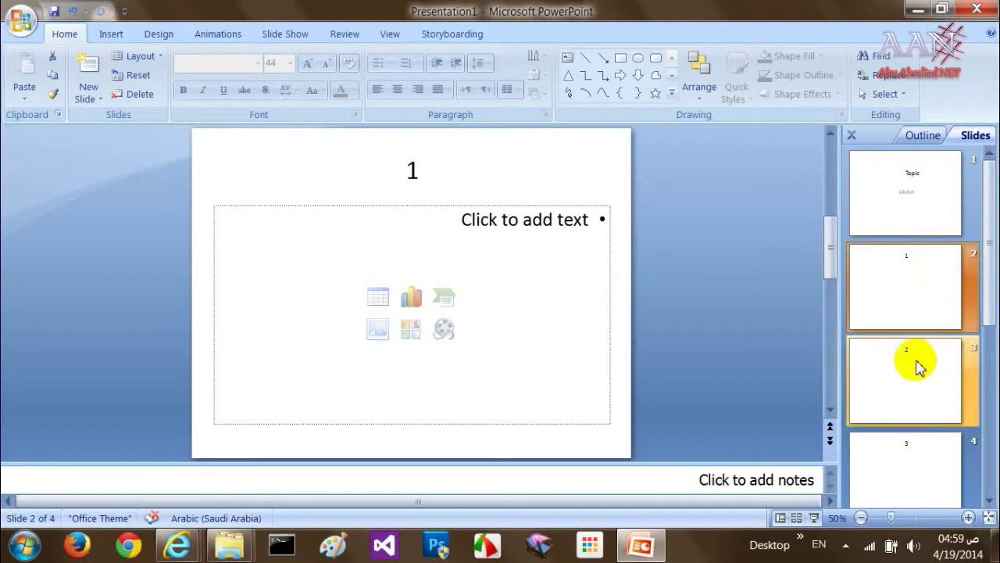
{"action": "left_click_drag", "start_coordinate": [918, 261], "coordinate": [919, 262]}
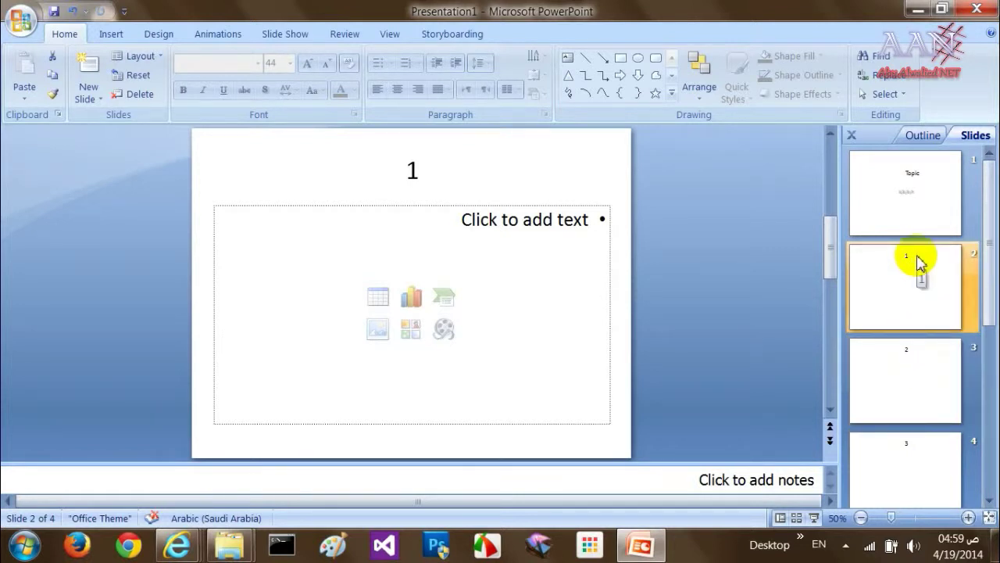
{"action": "left_click_drag", "start_coordinate": [918, 261], "coordinate": [919, 263]}
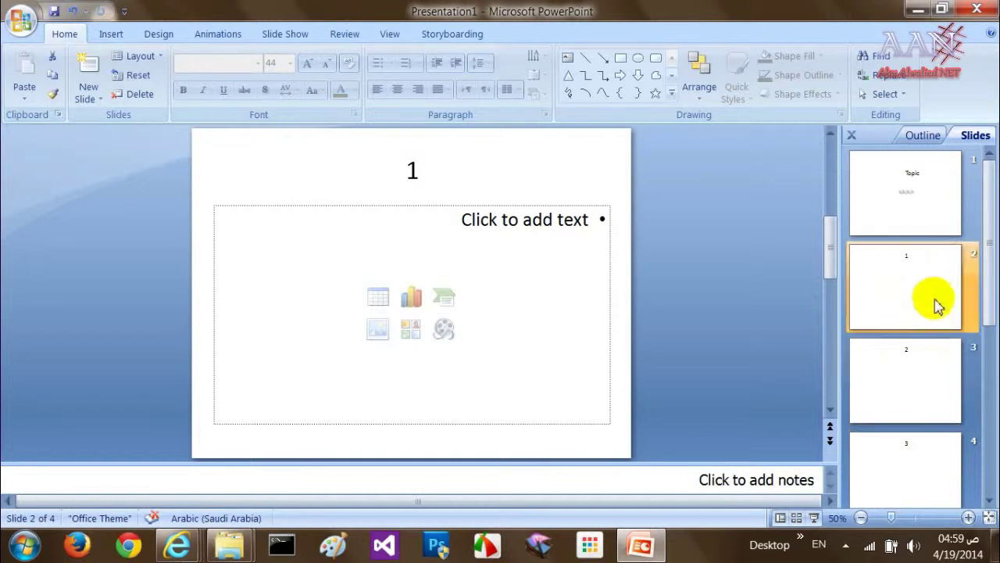
{"action": "left_click", "coordinate": [892, 476]}
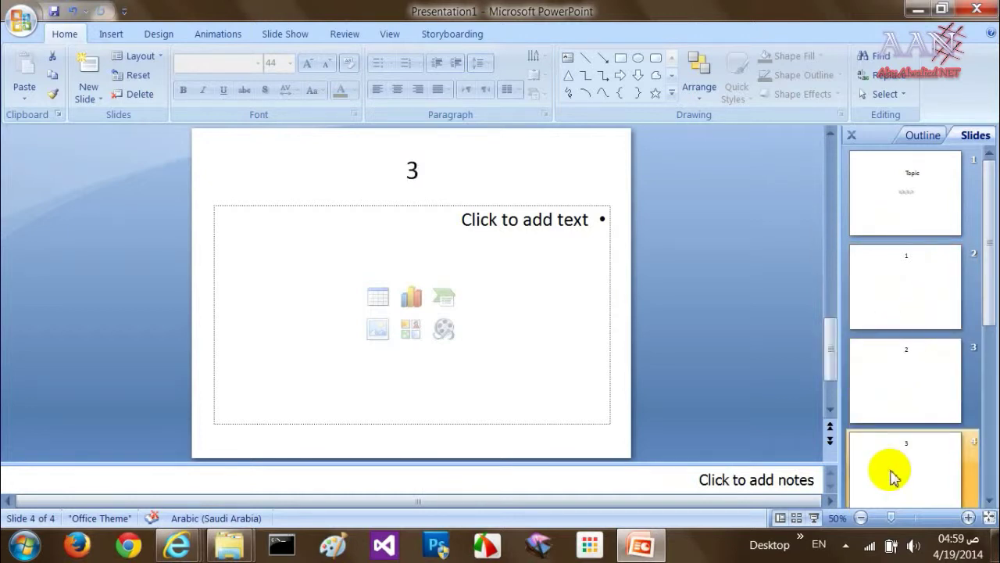
Delete the slide titled 3, test undo and redo, ending with slides Topic, 1, 2.
{"action": "right_click", "coordinate": [894, 477]}
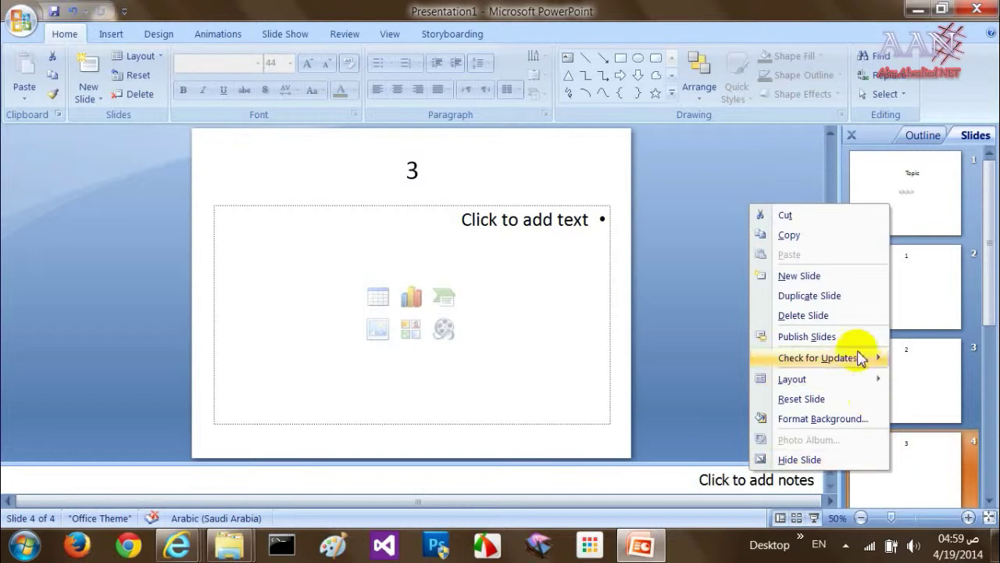
{"action": "left_click", "coordinate": [829, 322]}
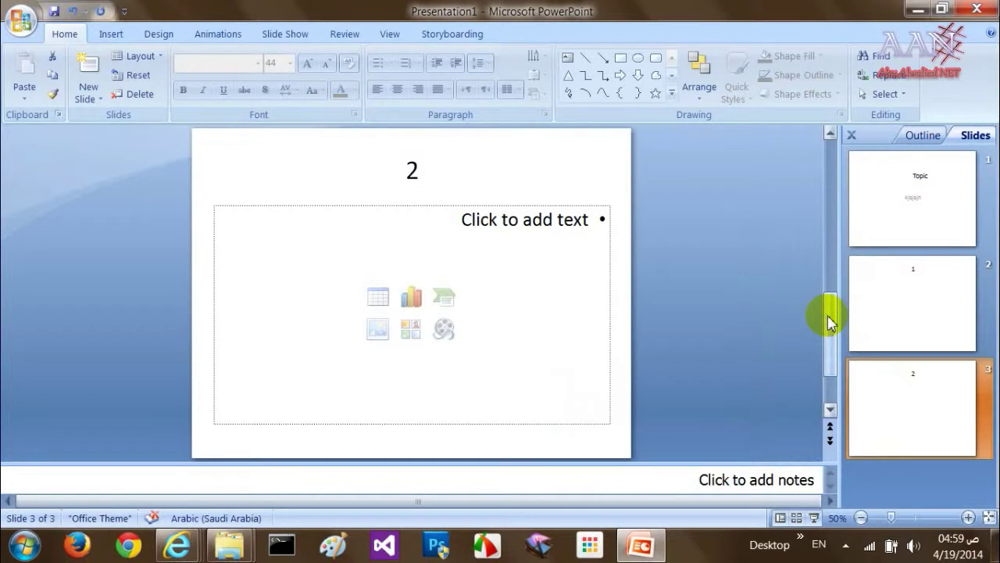
{"action": "left_click", "coordinate": [761, 303]}
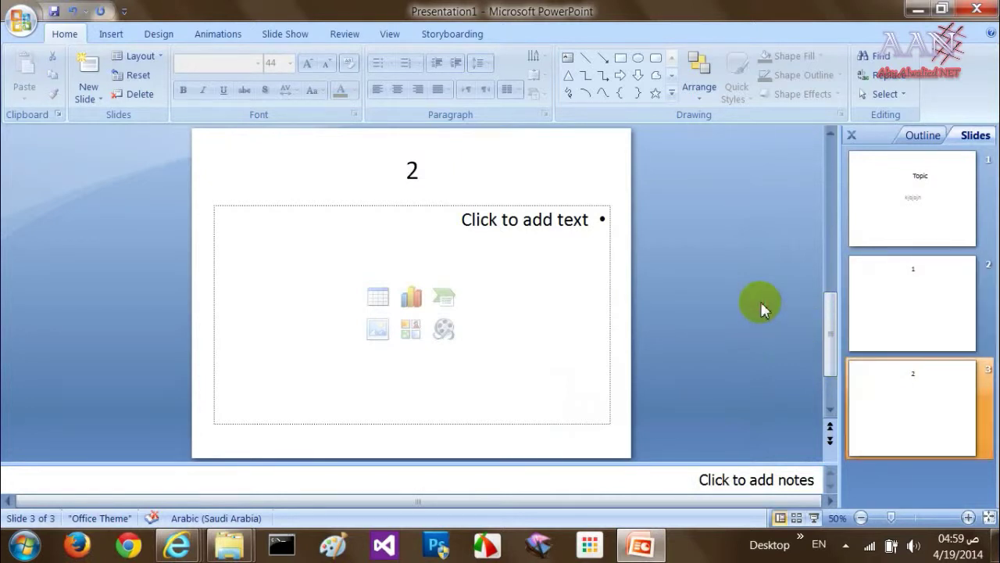
{"action": "key", "text": "ctrl+z"}
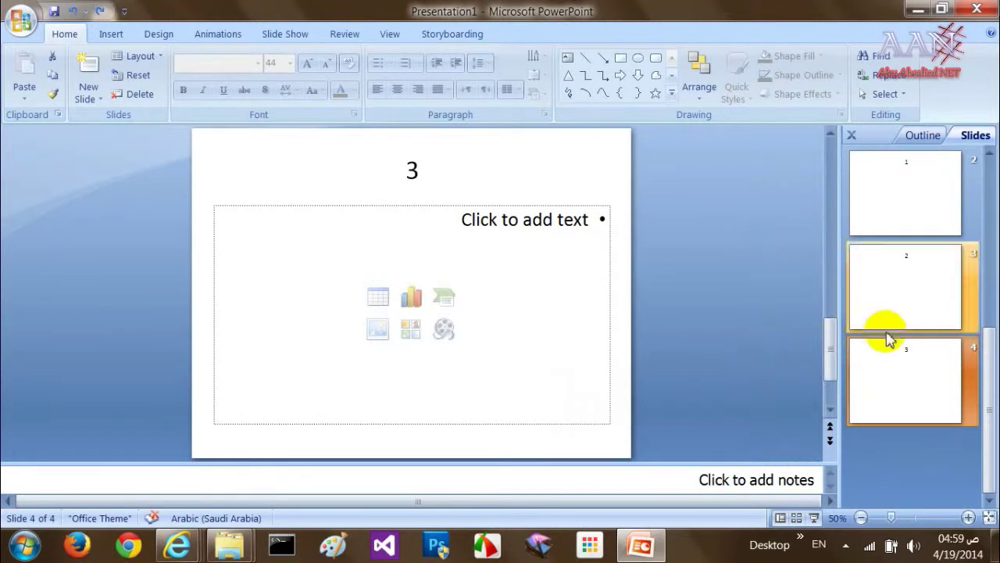
{"action": "key", "text": "ctrl+y"}
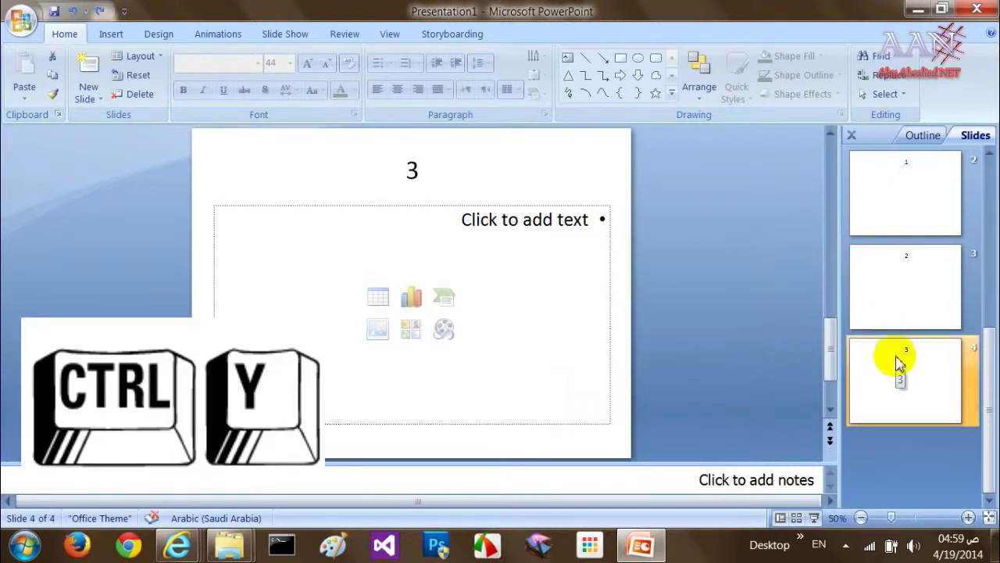
{"action": "key", "text": "ctrl+z"}
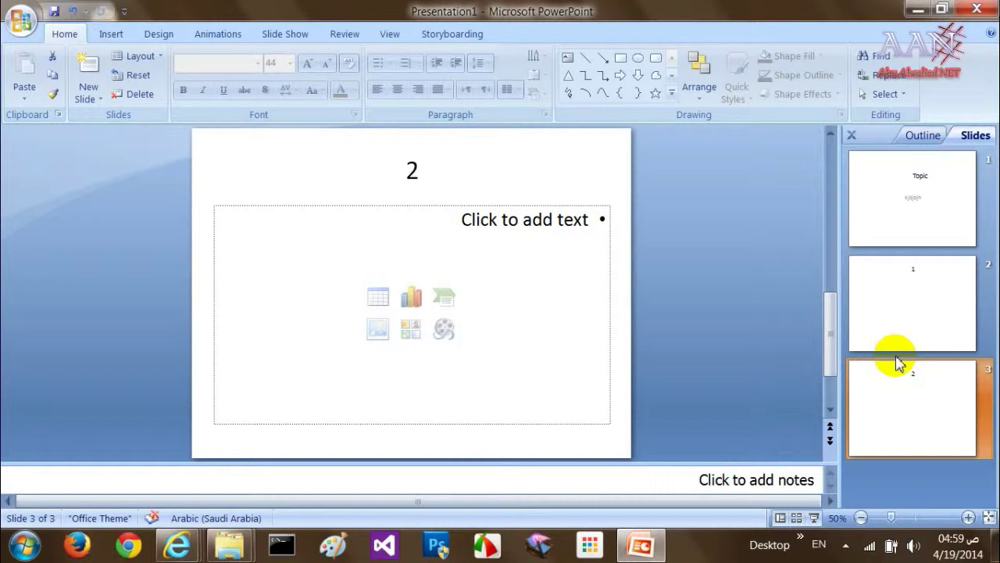
{"action": "key", "text": "Return"}
{"action": "type", "text": "3"}
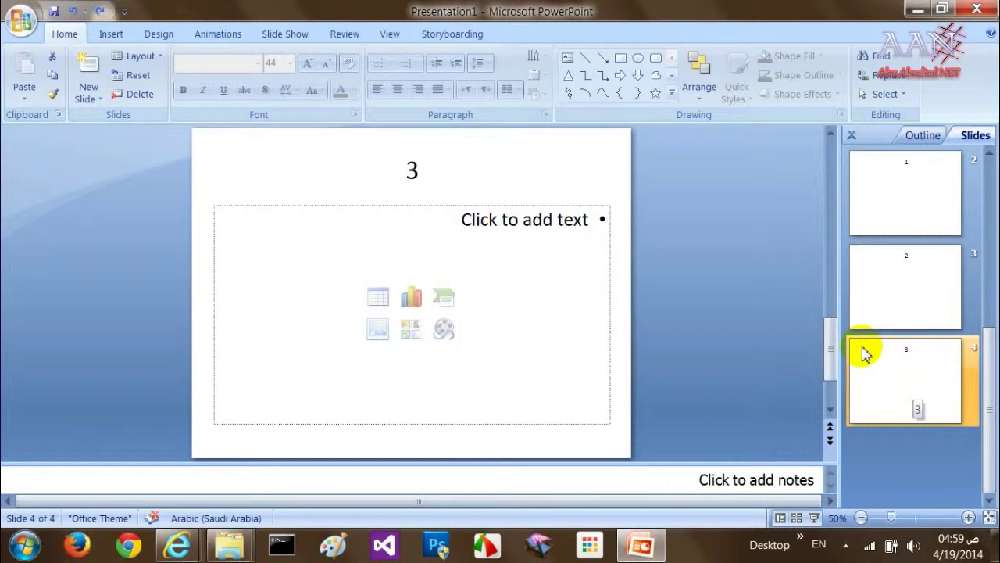
{"action": "left_click", "coordinate": [906, 258]}
{"action": "left_click", "coordinate": [904, 380]}
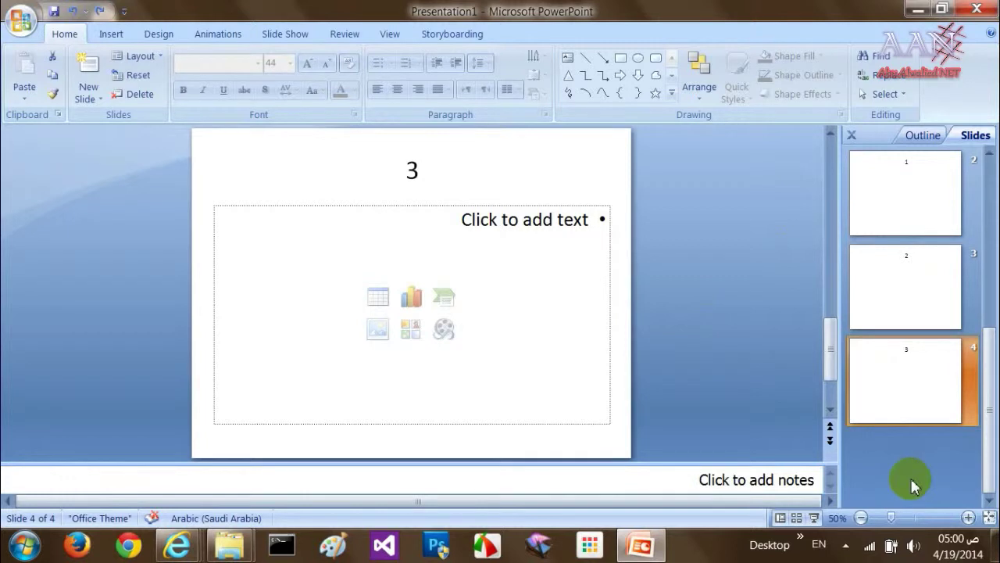
{"action": "key", "text": "Delete"}
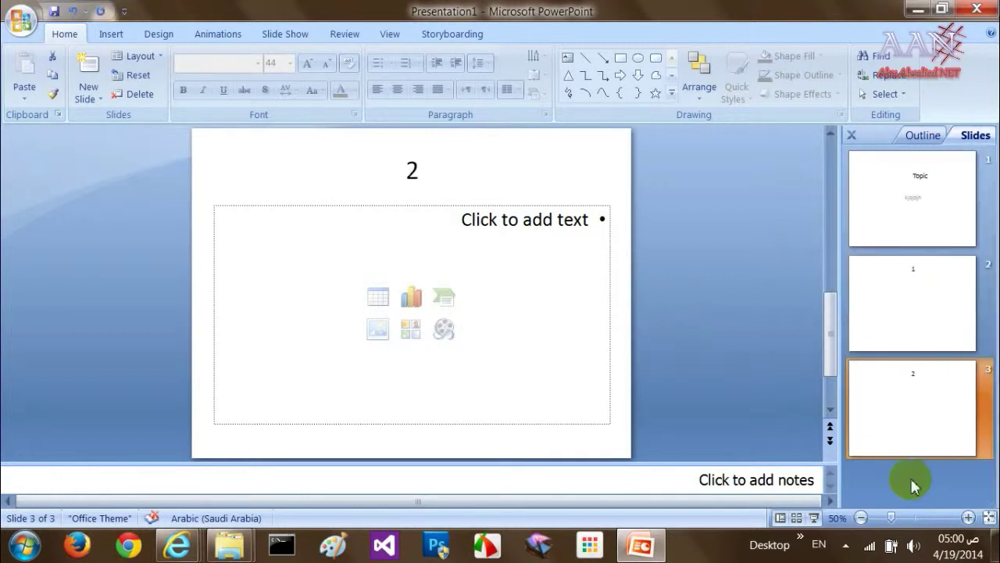
{"action": "left_click", "coordinate": [878, 403]}
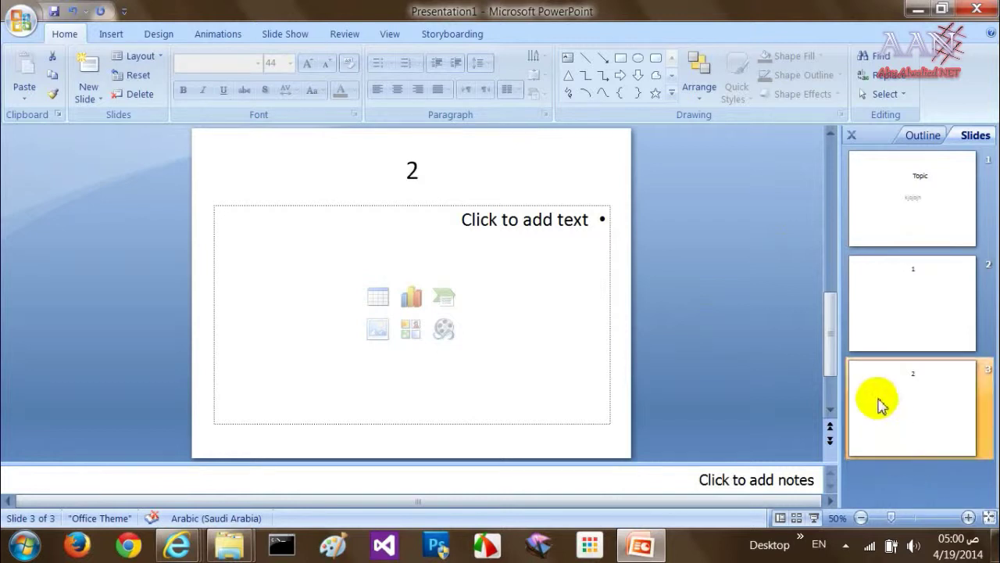